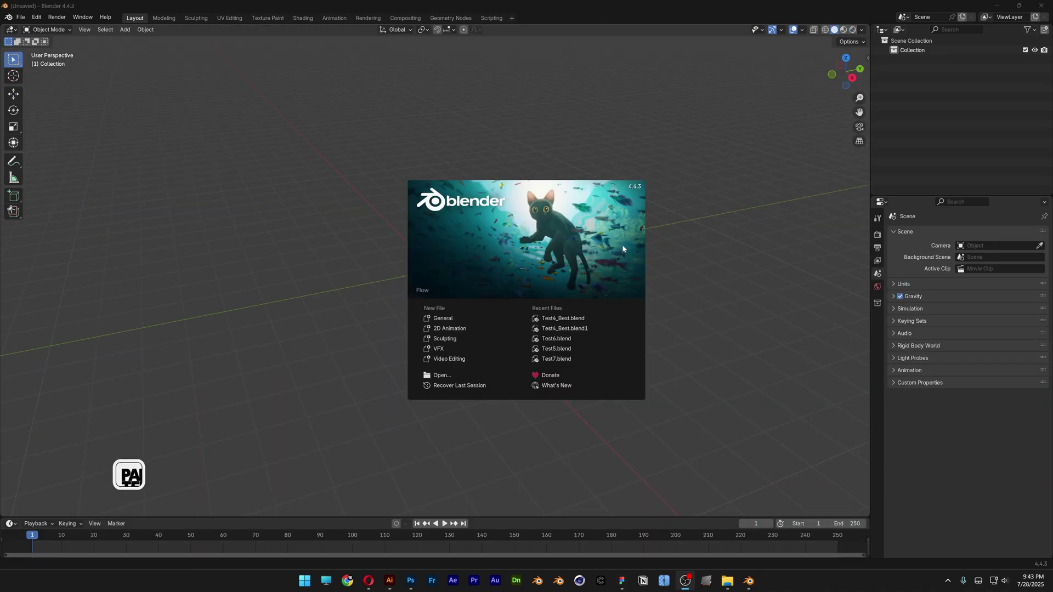
- Add a text object, replace its default word with the letter S, and frame it
click(622, 245)
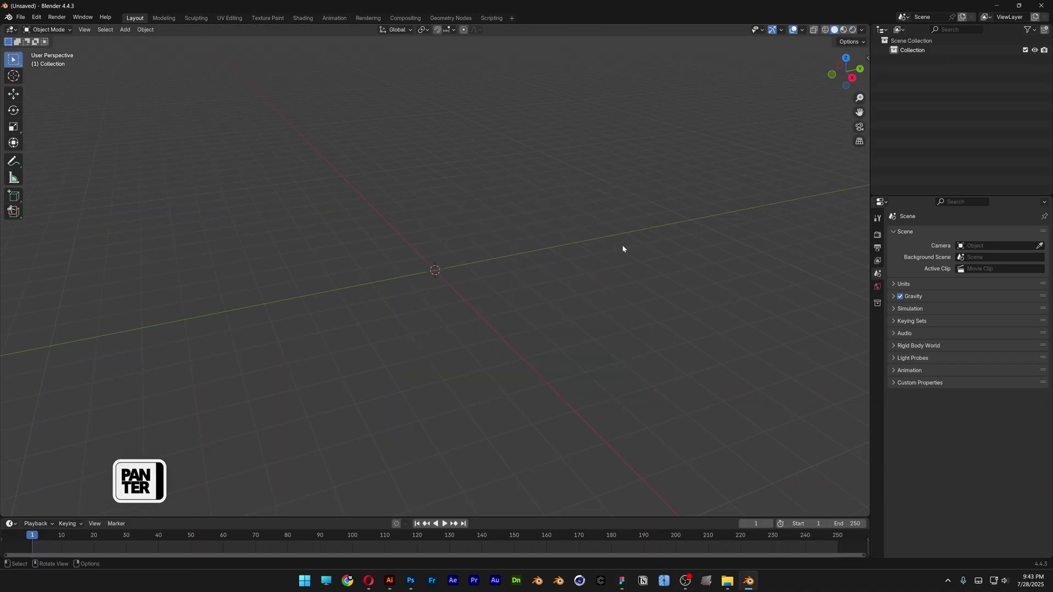
key(shift+a)
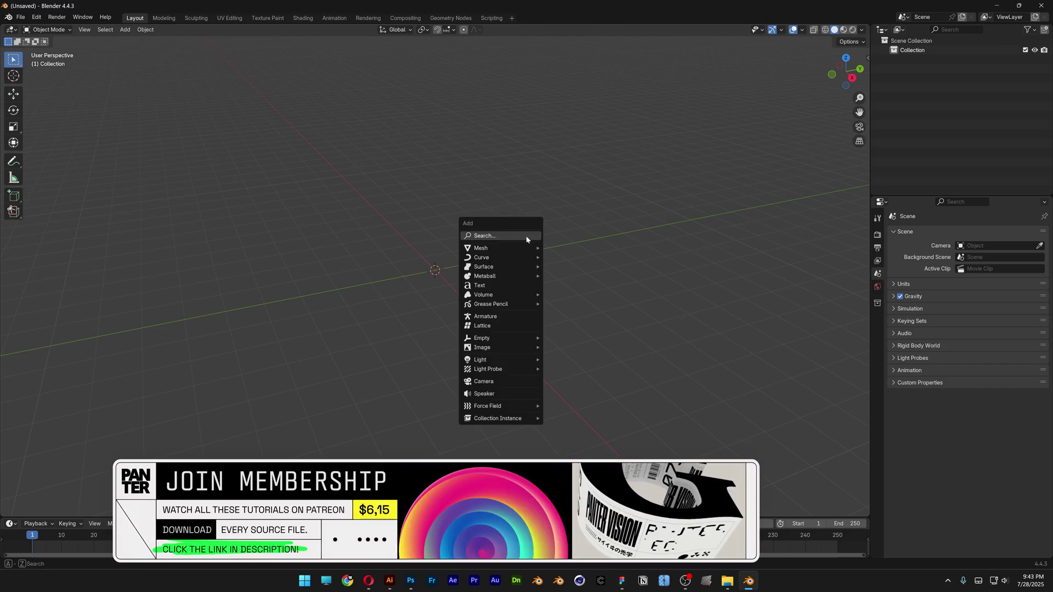
click(506, 284)
middle_drag(649, 353, 547, 374)
key(Tab)
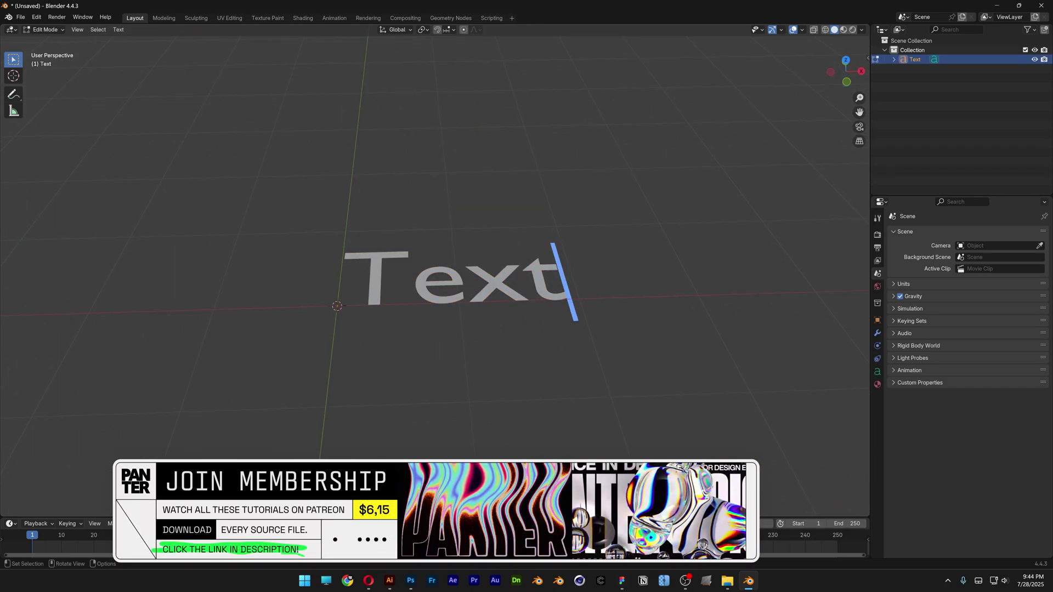
key(BackSpace)
key(BackSpace)
key(BackSpace)
key(BackSpace)
text(S)
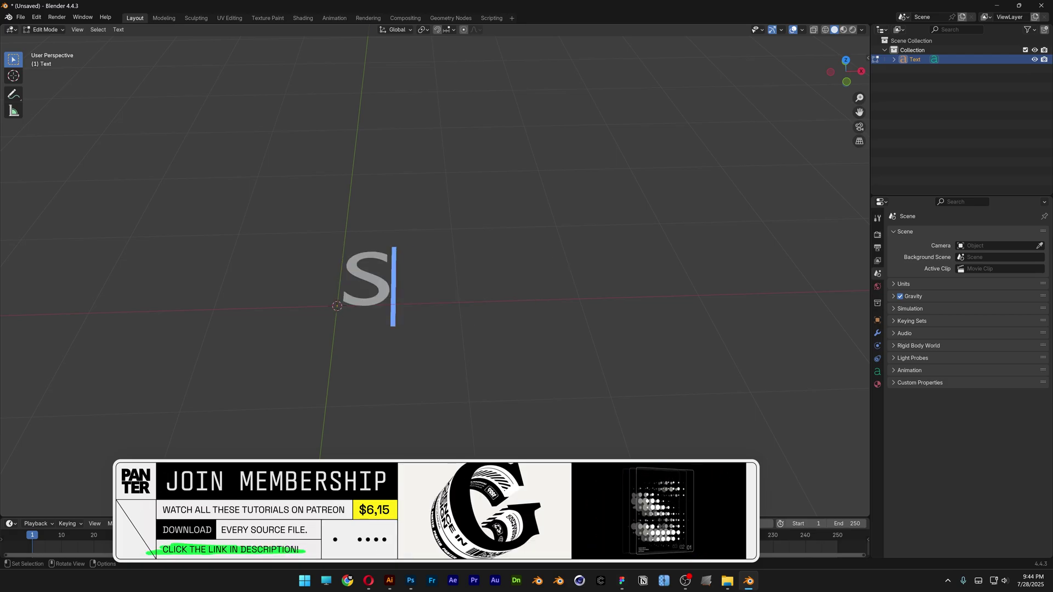
key(Tab)
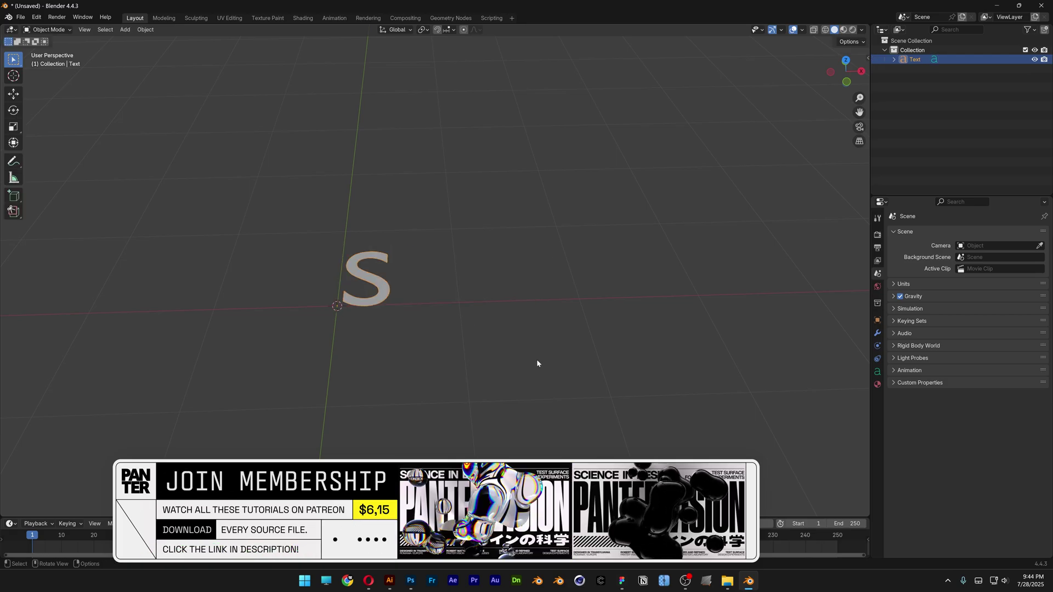
key(KP_Decimal)
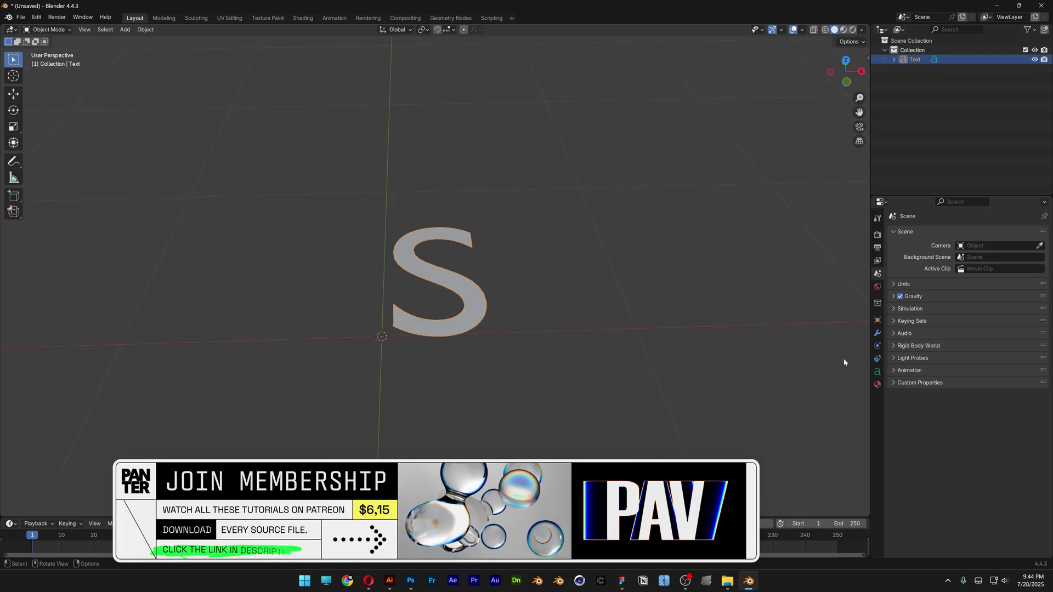
- Load Planet Kosmos Regular as the S's regular font
click(877, 371)
click(907, 342)
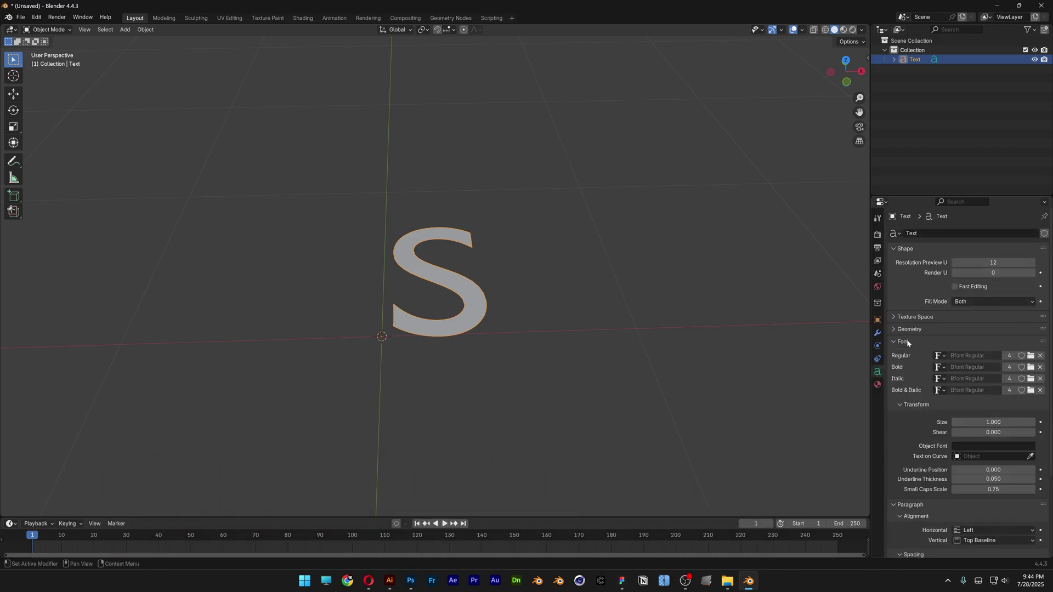
click(1030, 355)
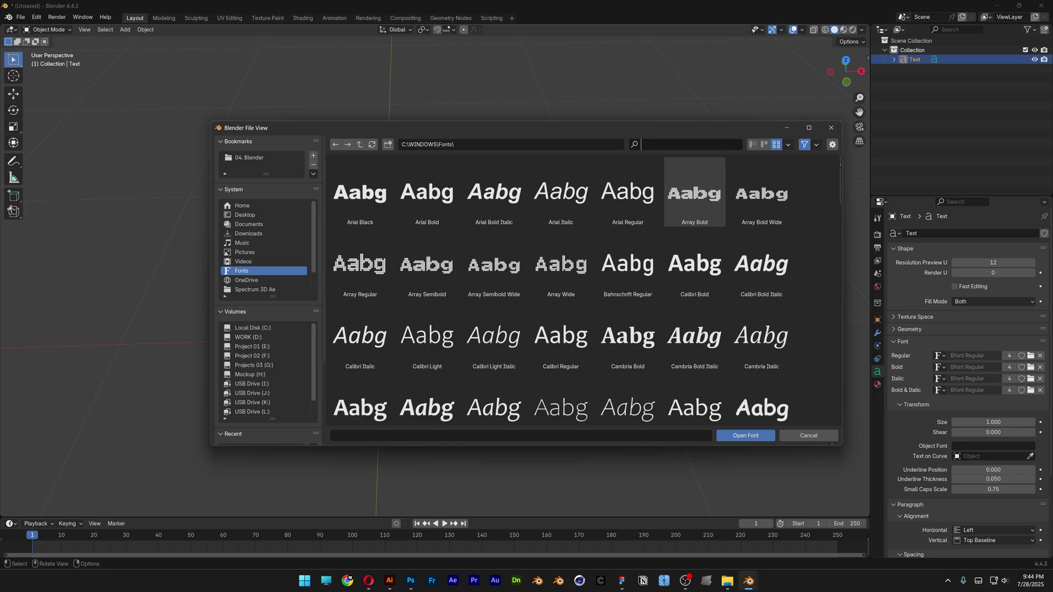
text(plan)
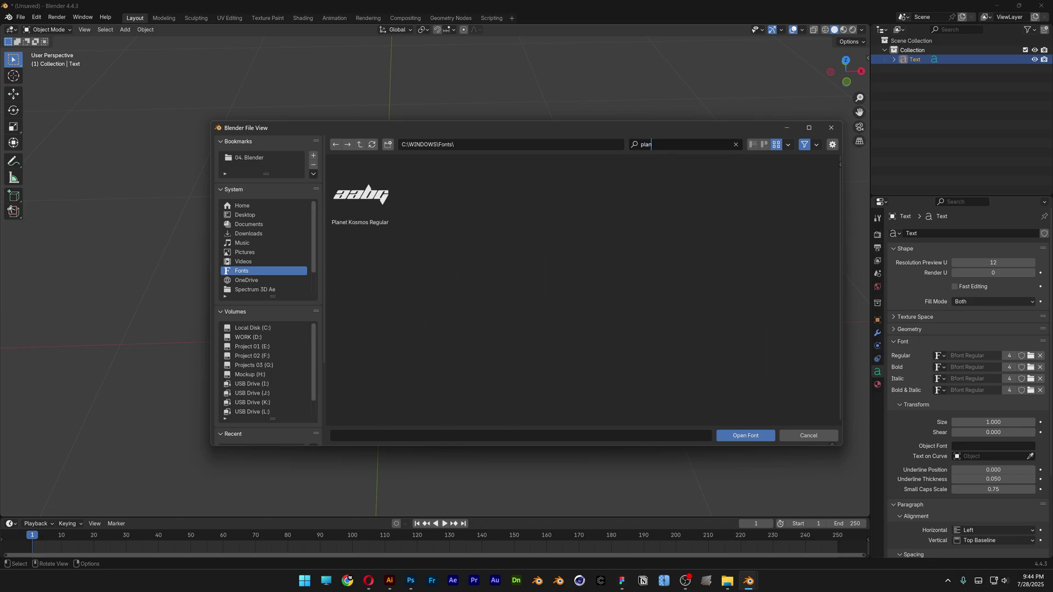
click(360, 192)
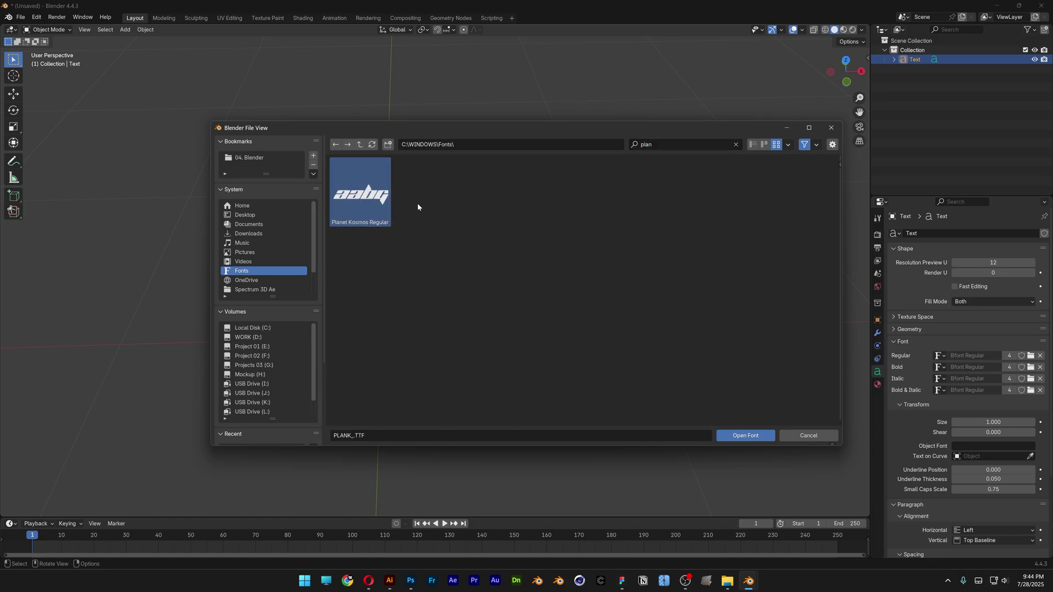
click(754, 437)
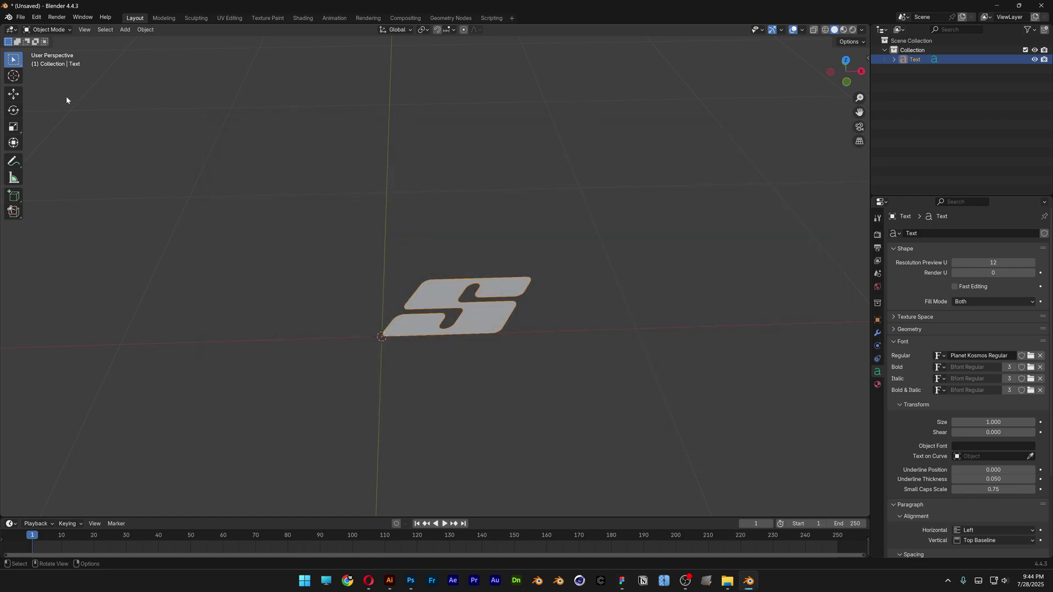
- Centre the S's geometry on its origin with Geometry to Origin and frame it
click(13, 94)
right_click(485, 314)
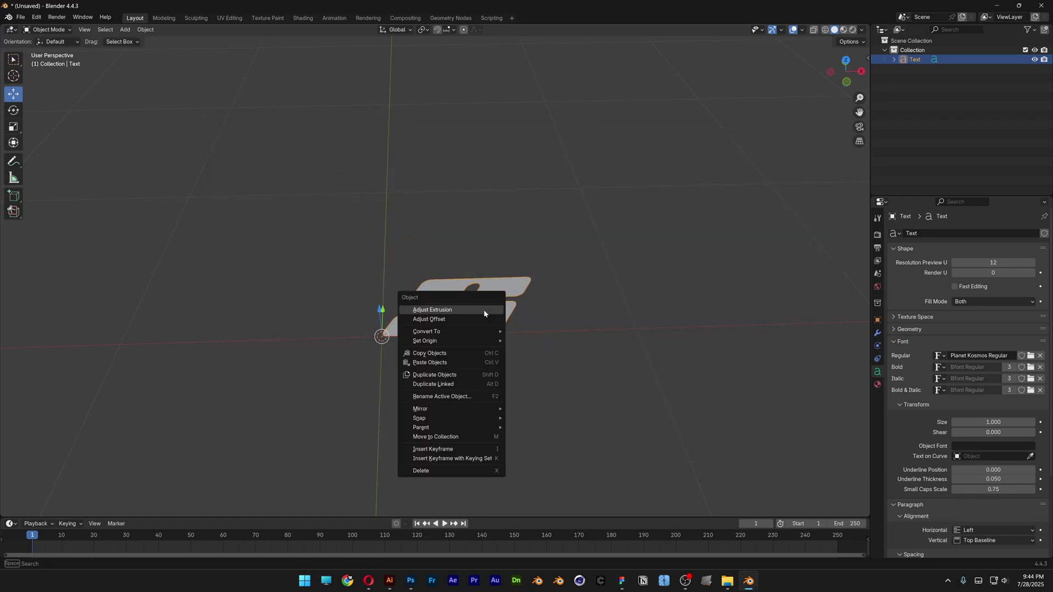
right_click(436, 304)
mouse_move(421, 331)
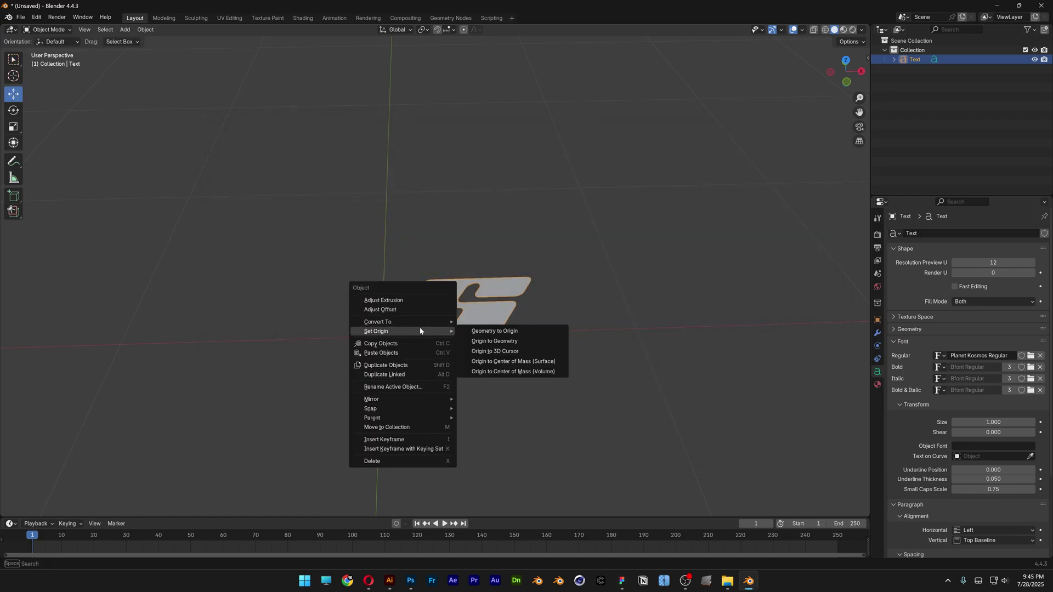
click(519, 332)
key(KP_Decimal)
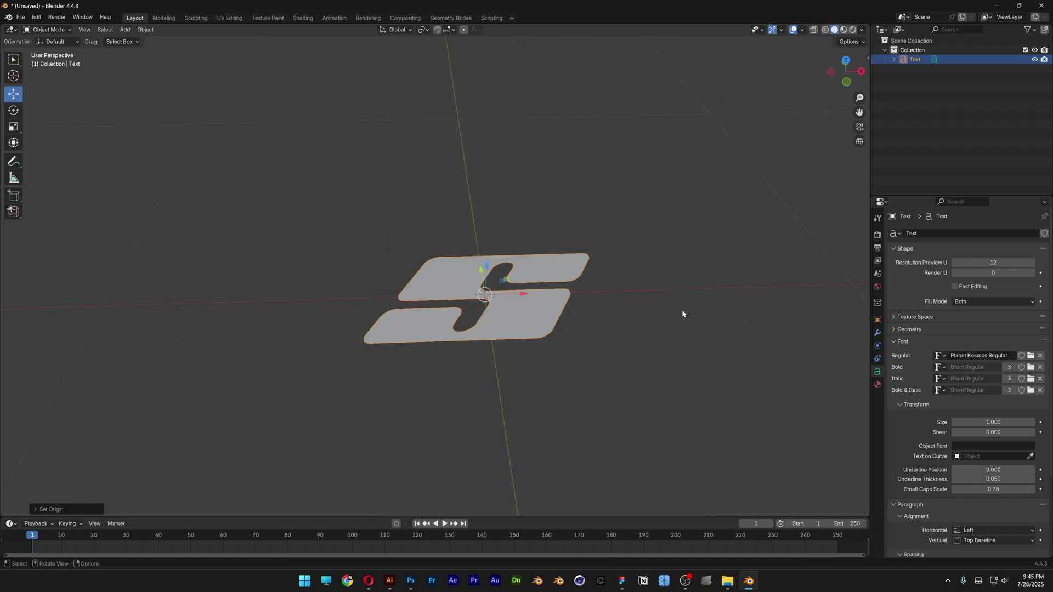
- Extrude the S to 0.07 m and set its bevel depth to 0.008 m
click(910, 330)
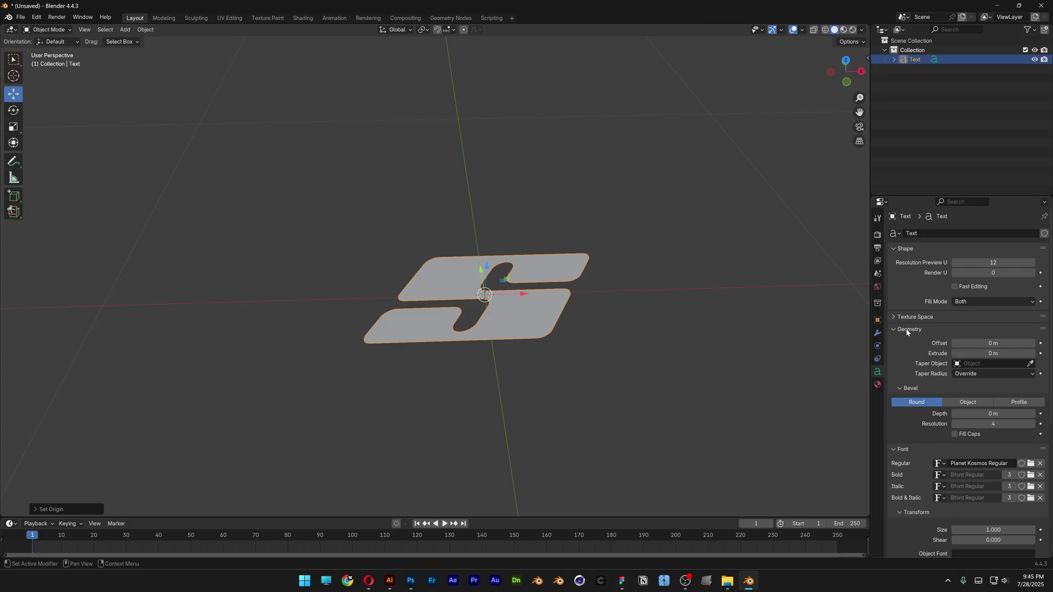
drag(987, 353, 1016, 353)
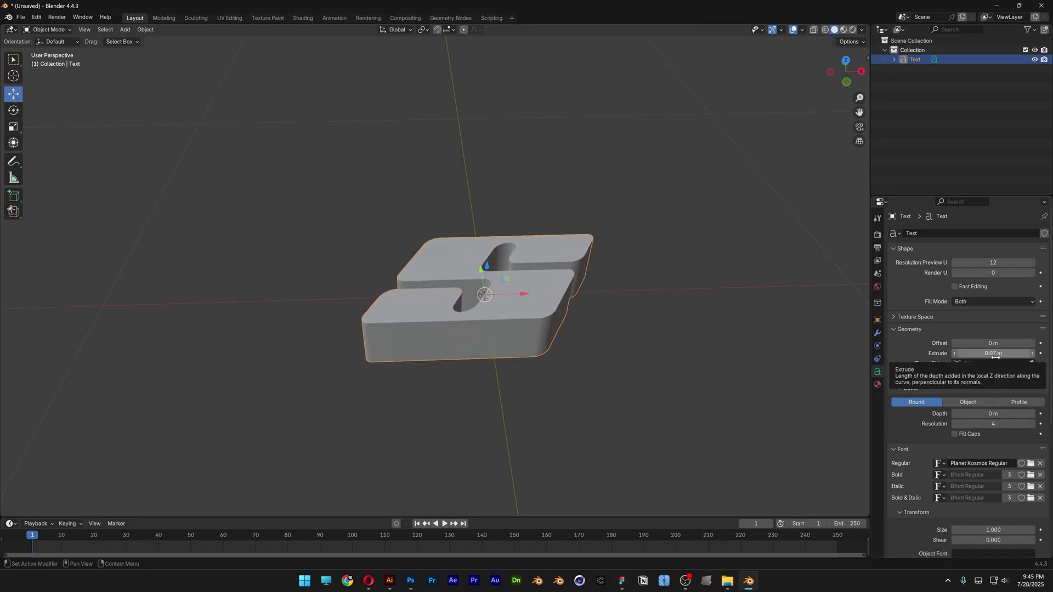
mouse_move(979, 412)
mouse_down()
mouse_move(1009, 413)
mouse_move(990, 412)
mouse_up()
middle_drag(672, 265, 636, 299)
scroll(636, 298, up, 2)
click(990, 414)
drag(979, 414, 962, 414)
text(0.008)
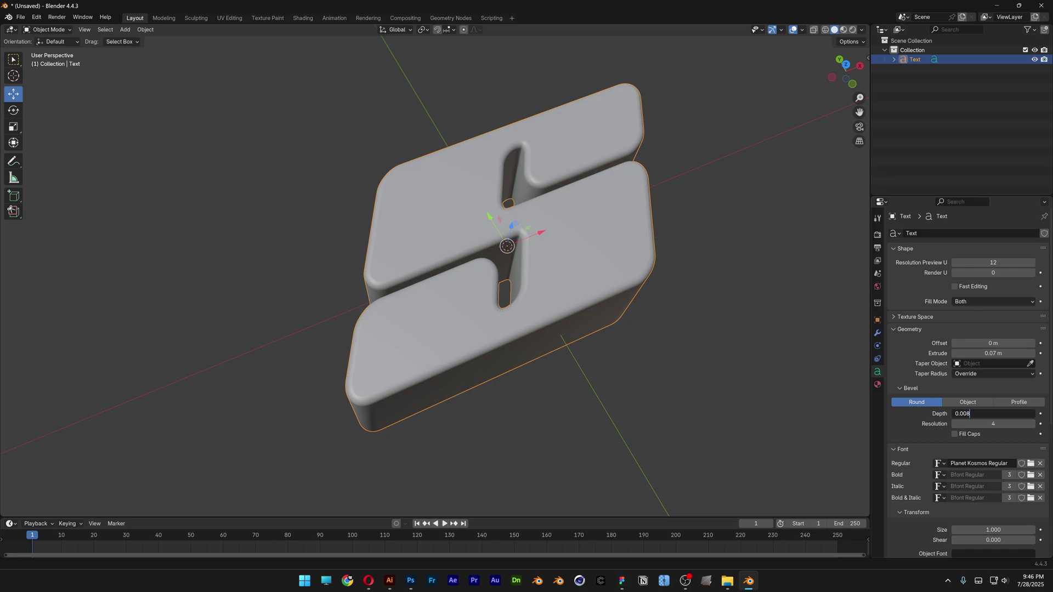
key(Return)
scroll(571, 331, down, 6)
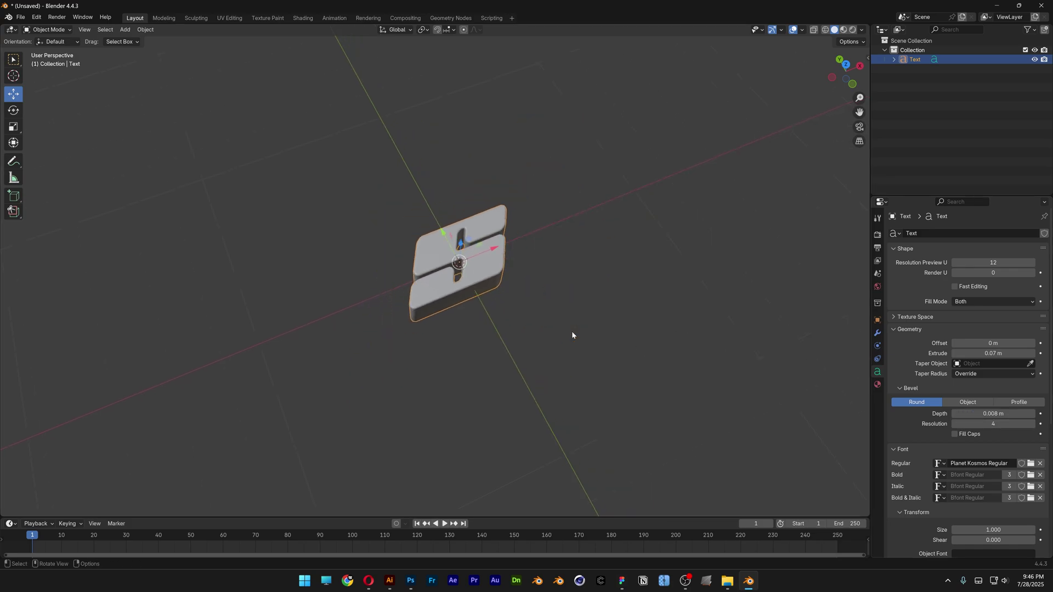
key(shift+a)
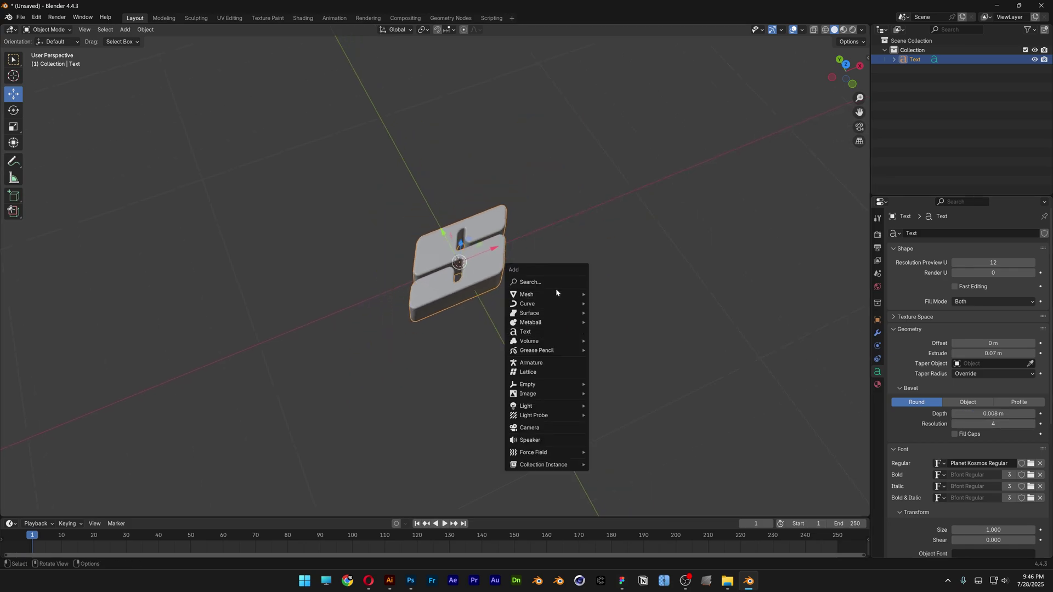
- Add a plane beneath the S scaled to X 1.920 and Y 1.080
mouse_move(555, 294)
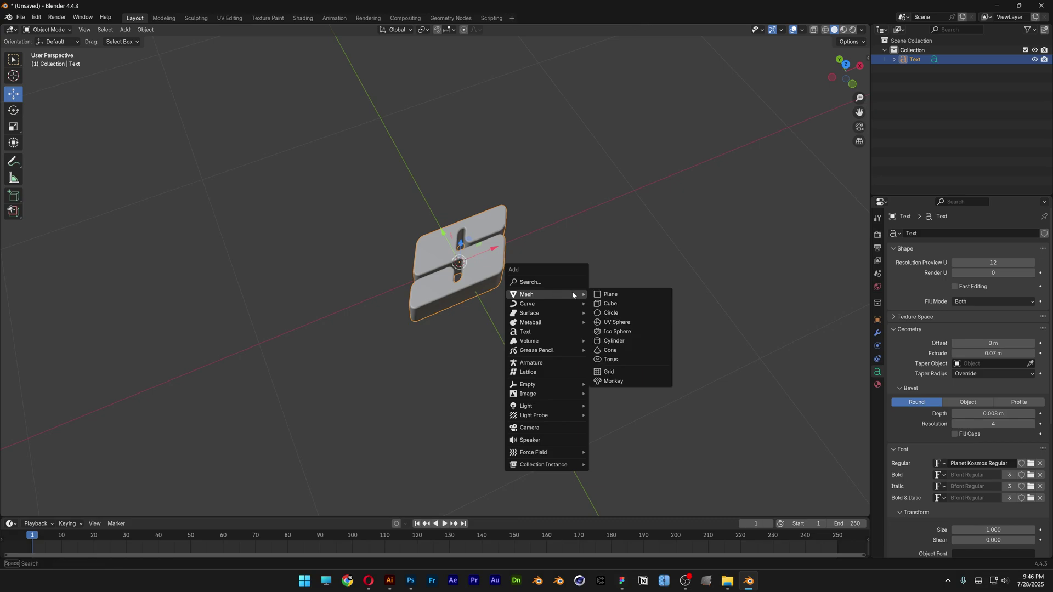
click(630, 295)
click(878, 321)
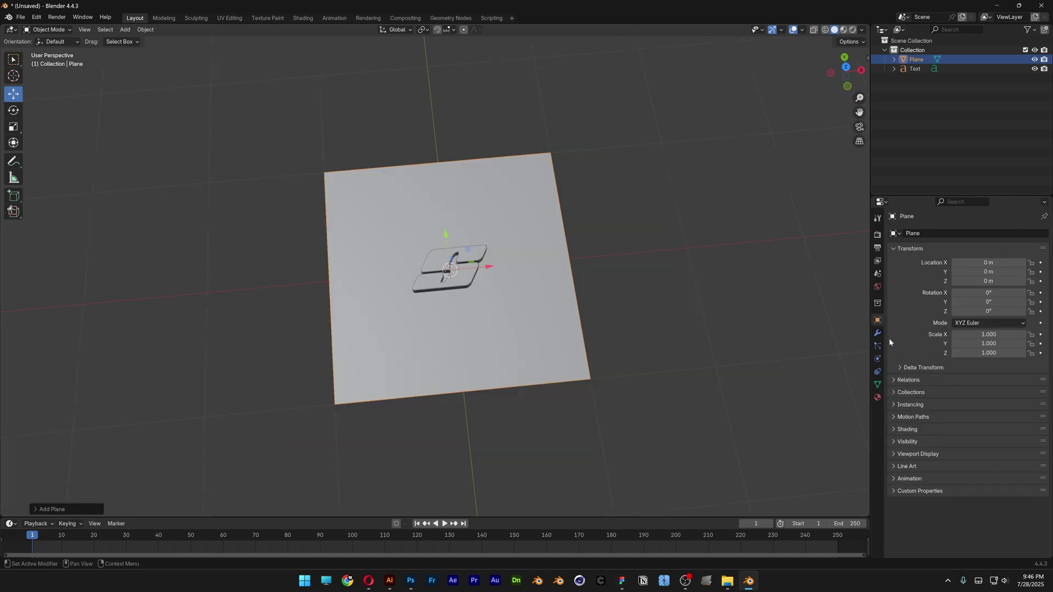
click(987, 335)
text(1)
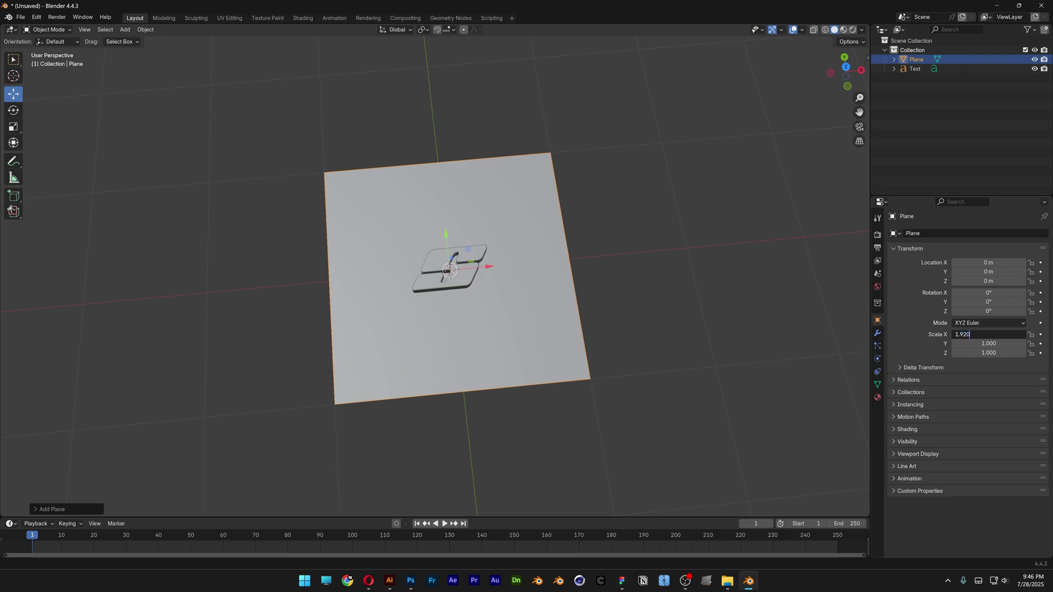
key(Tab)
text(1.0)
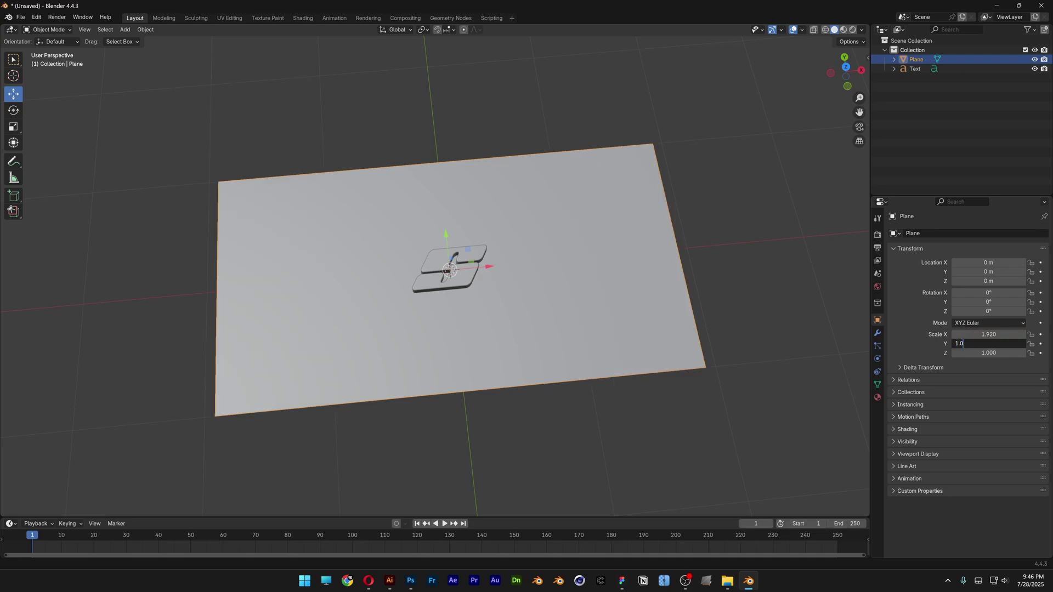
text(80)
key(Return)
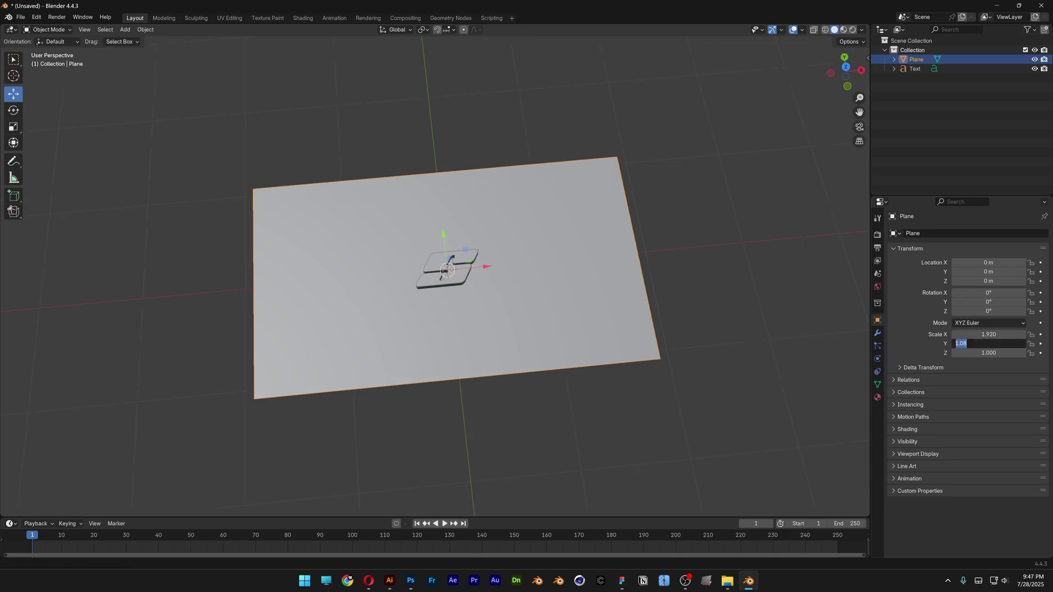
scroll(477, 290, up, 4)
click(484, 295)
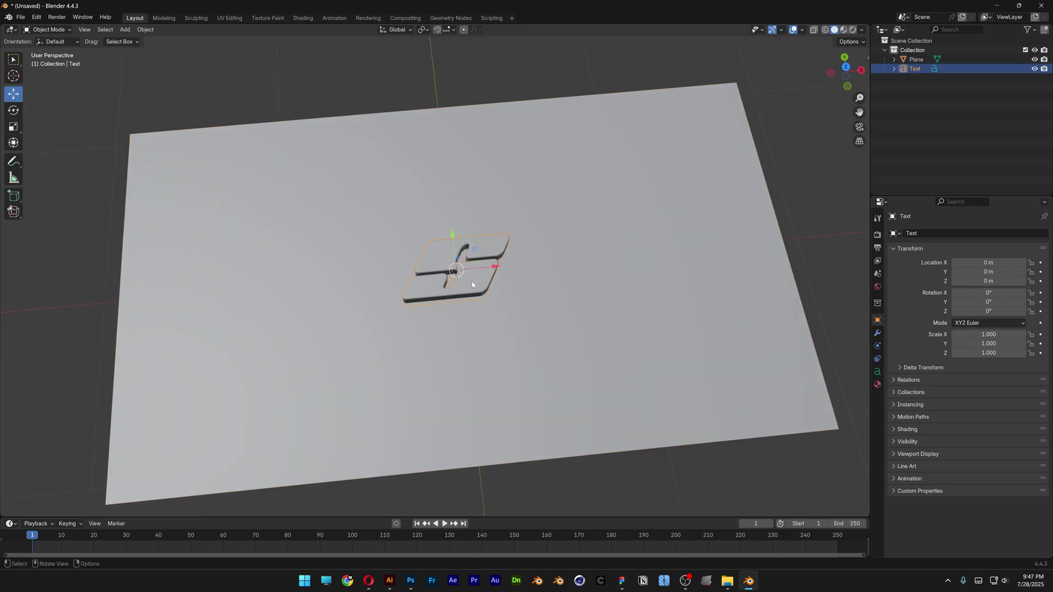
- Scale the S to about 2.5, tilt it, and raise it to float above the plane
key(s)
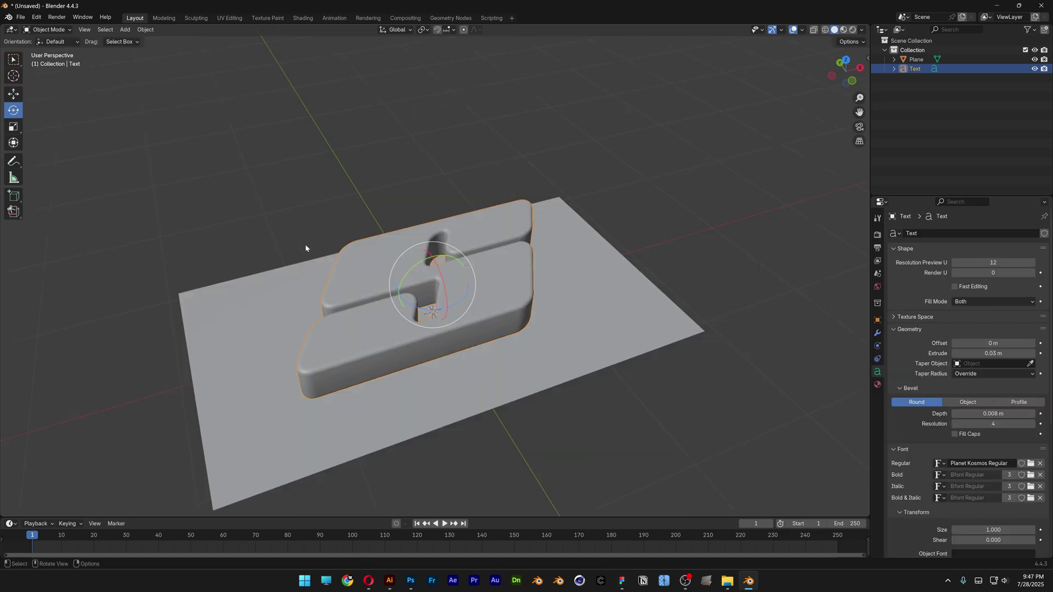
drag(441, 258, 444, 279)
middle_drag(444, 282, 466, 287)
drag(469, 288, 461, 258)
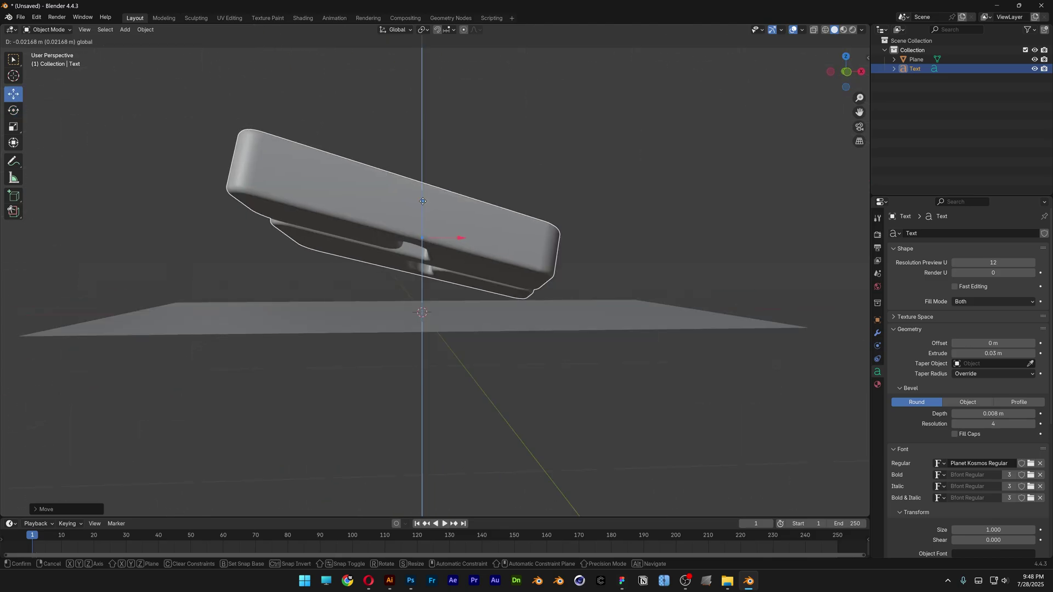
drag(423, 200, 423, 208)
middle_drag(423, 208, 431, 300)
scroll(431, 300, down, 1)
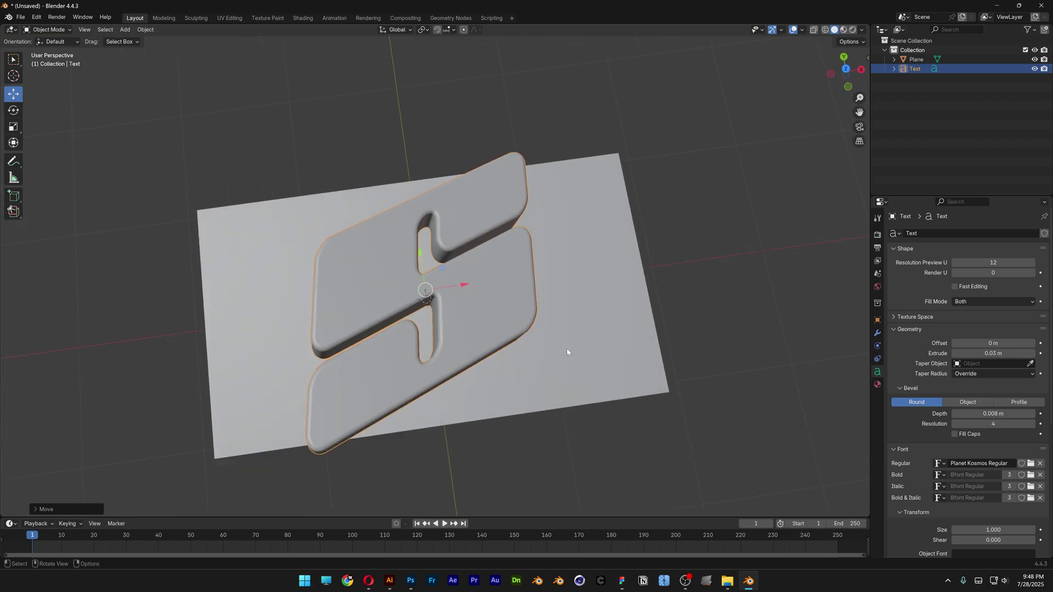
click(577, 306)
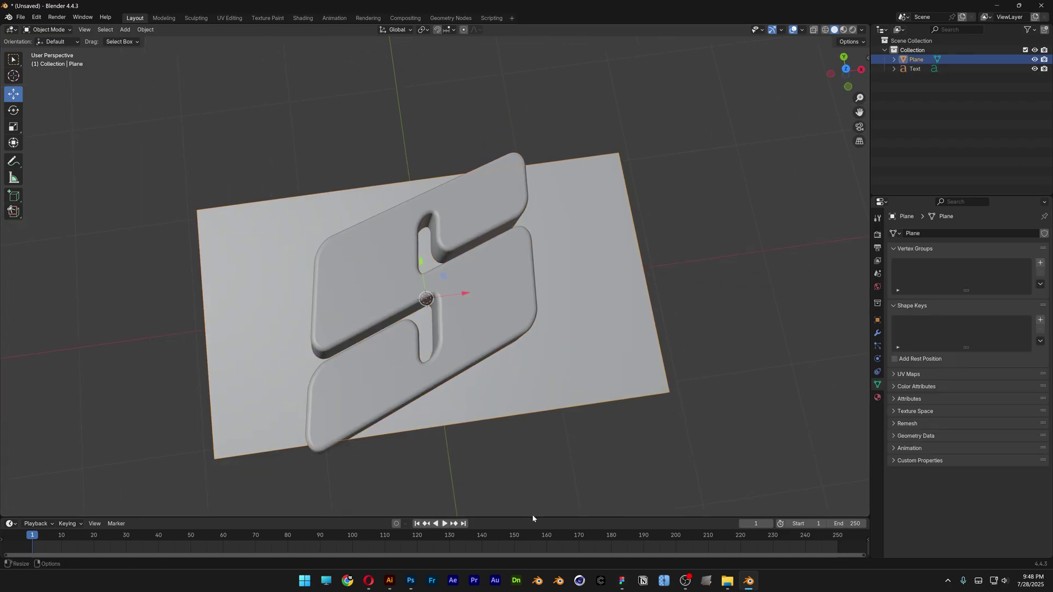
- Turn the bottom area into a Shader Editor and create a new material for the plane
drag(530, 518, 516, 363)
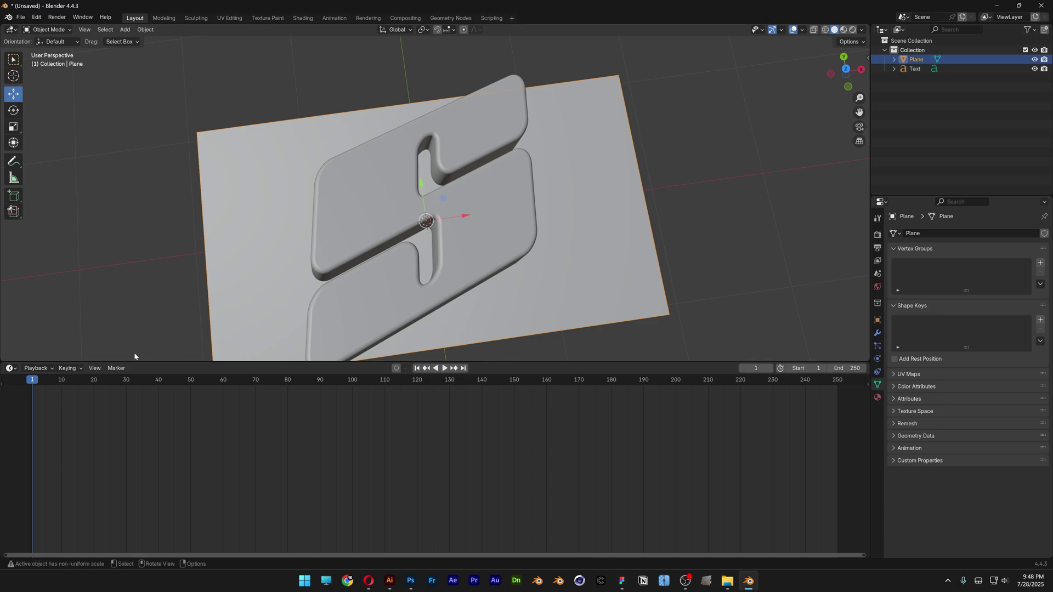
click(10, 368)
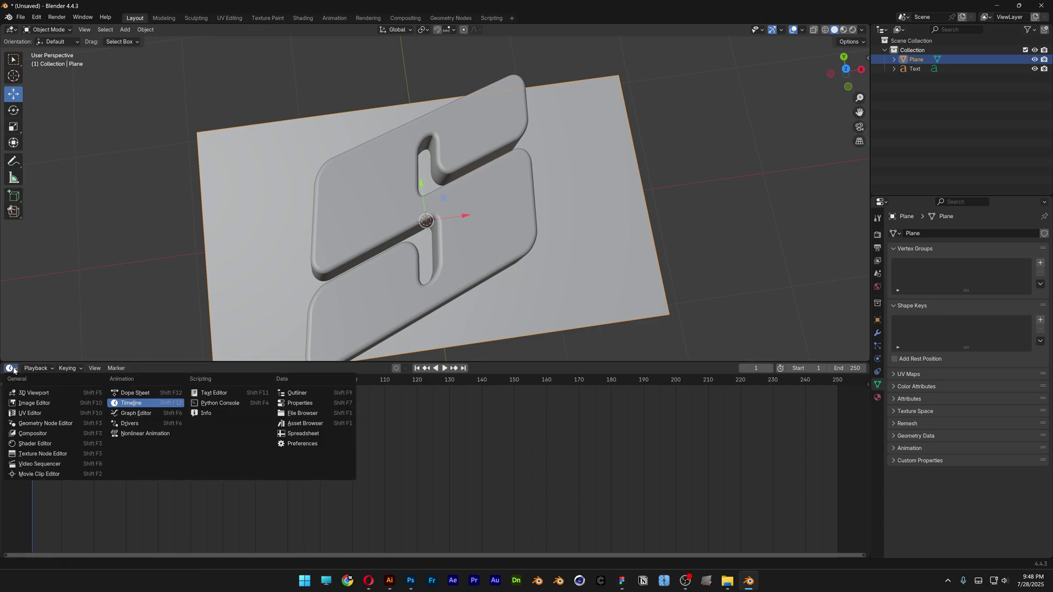
click(45, 444)
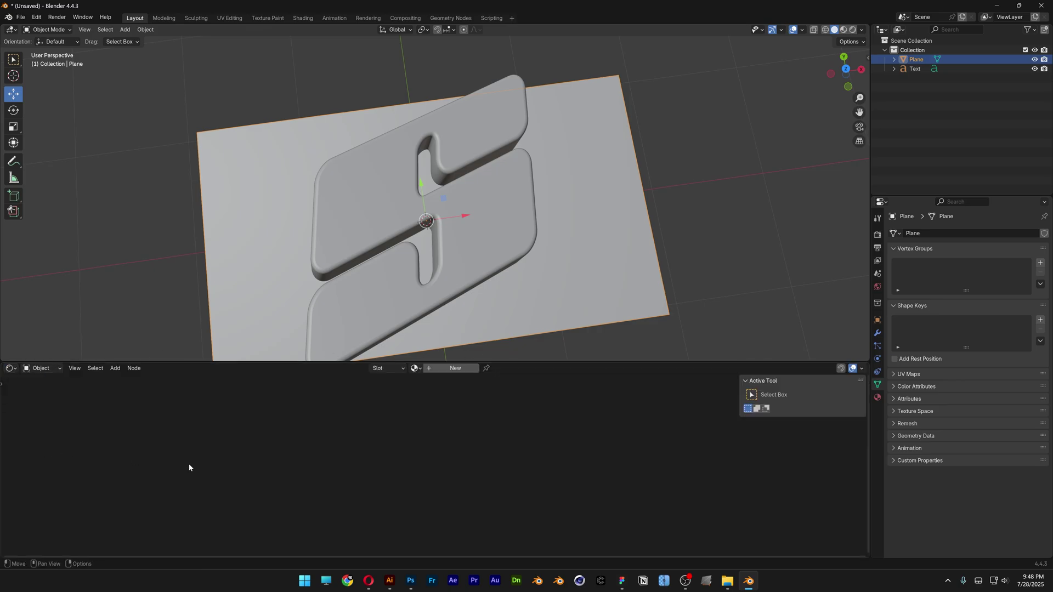
click(447, 370)
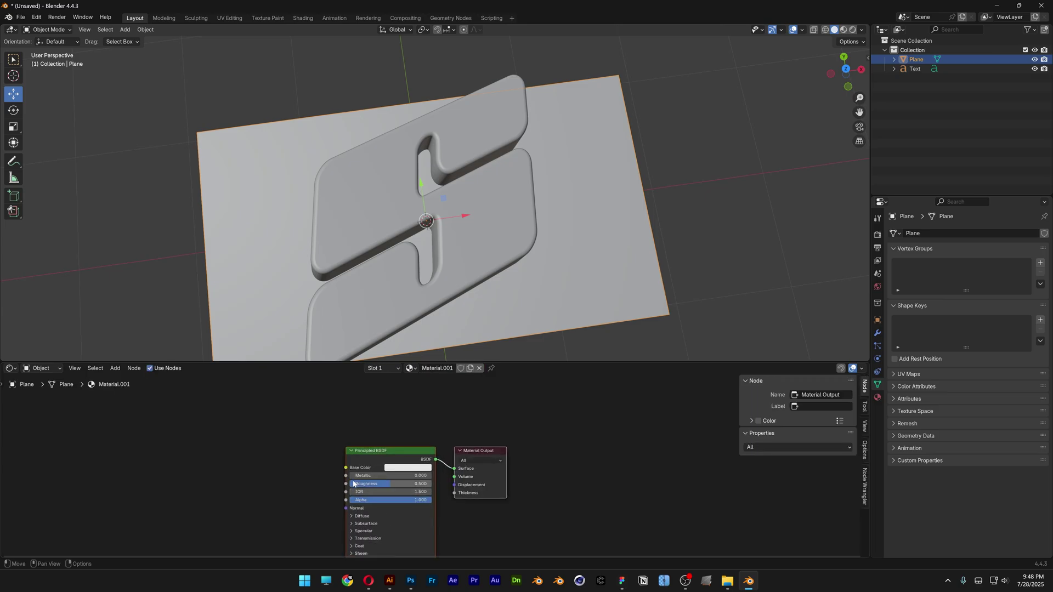
- Add an image texture setup to the Principled BSDF using Screenshot 2025-07-25 180748.png
scroll(481, 450, up, 2)
click(521, 406)
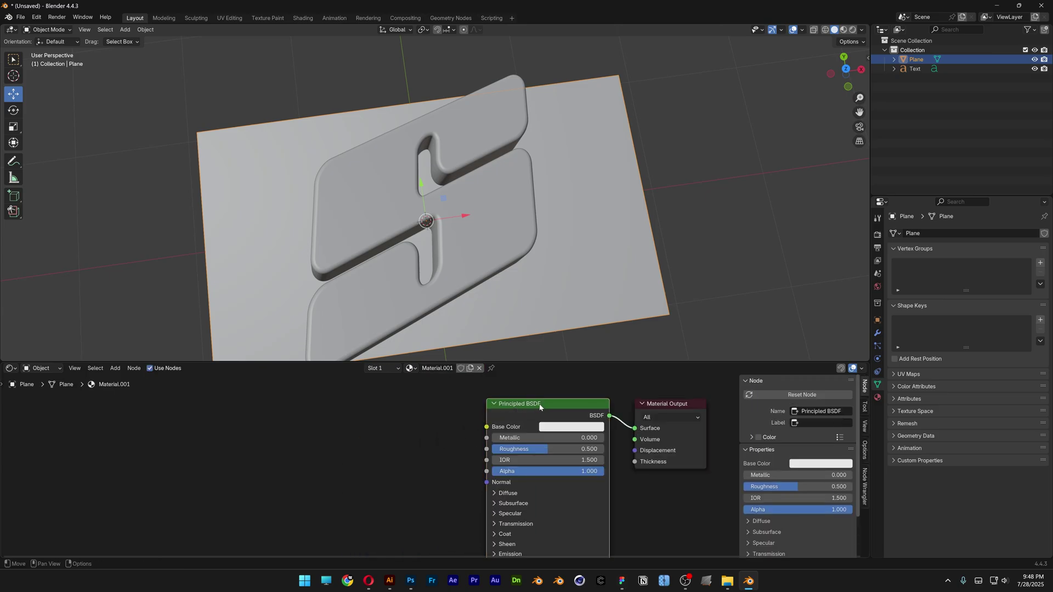
key(ctrl+t)
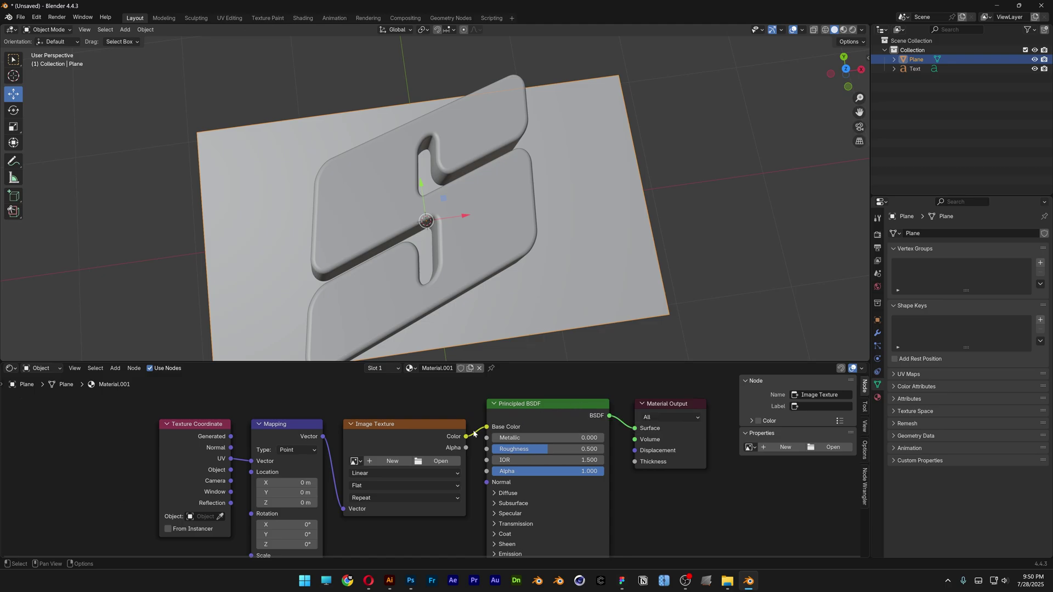
click(400, 426)
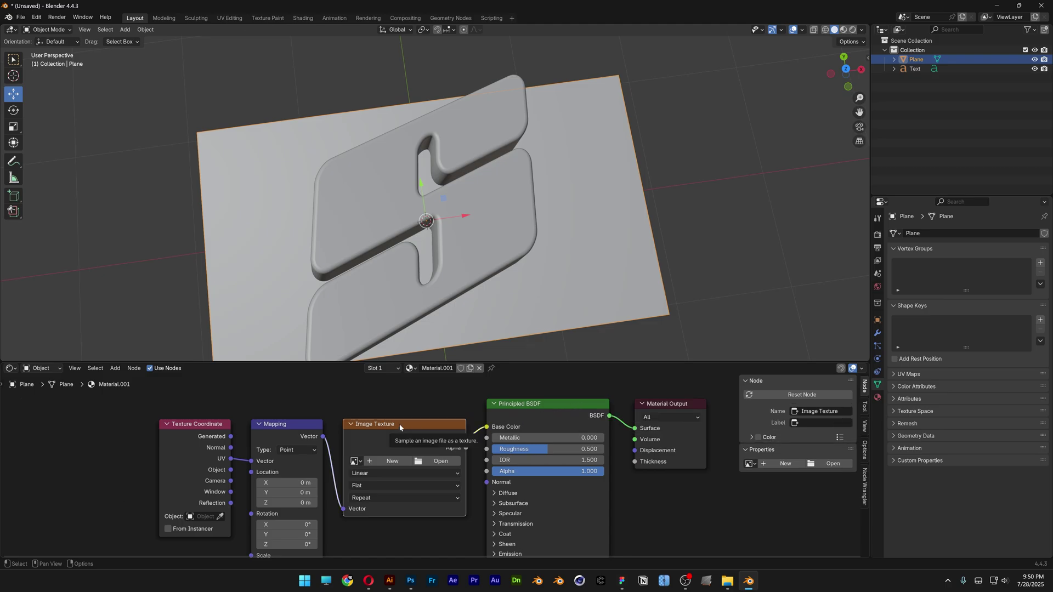
click(441, 462)
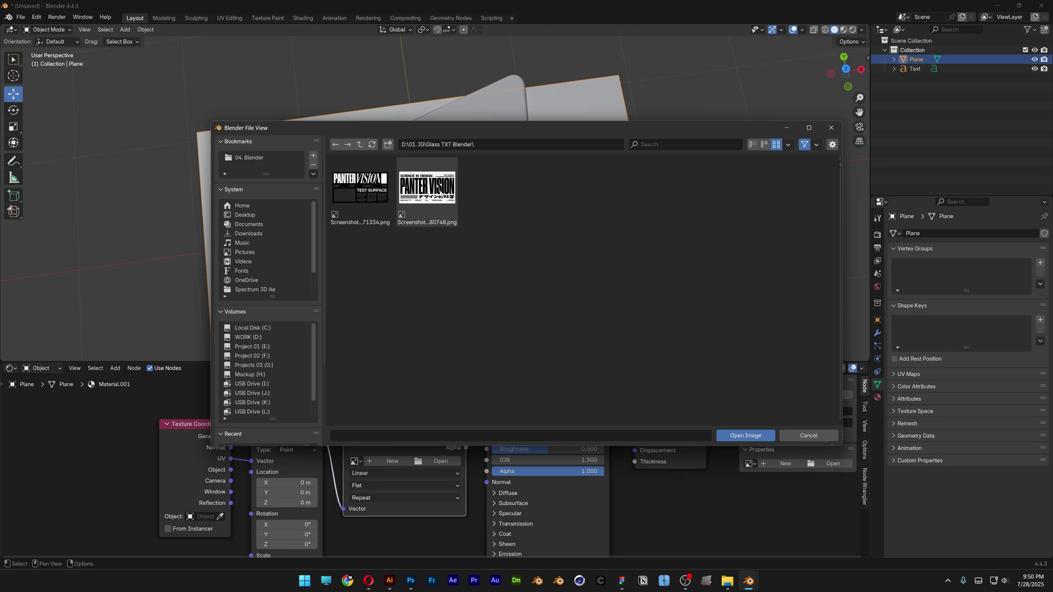
click(427, 189)
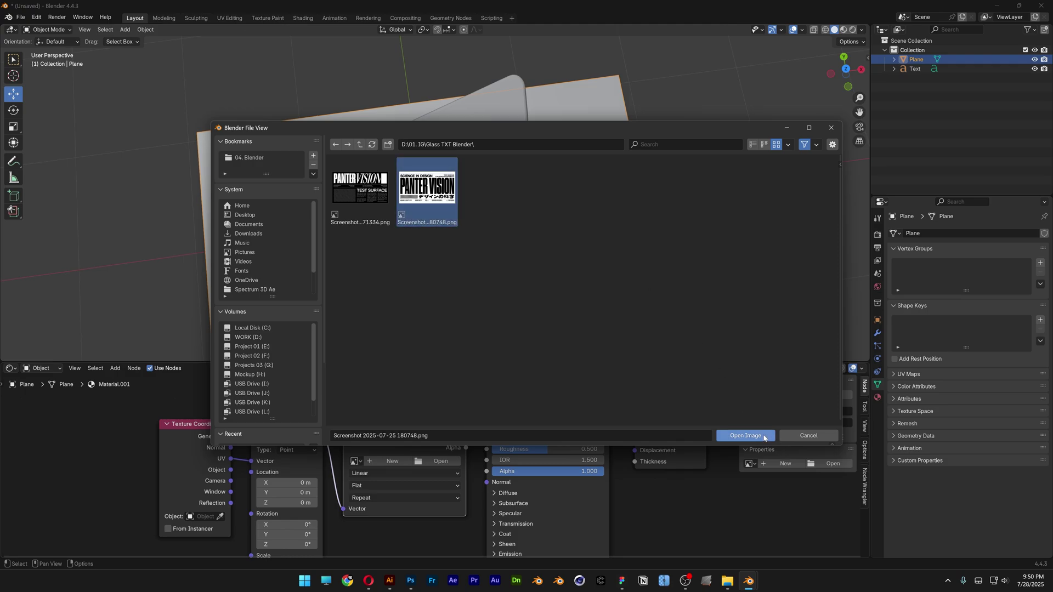
click(745, 436)
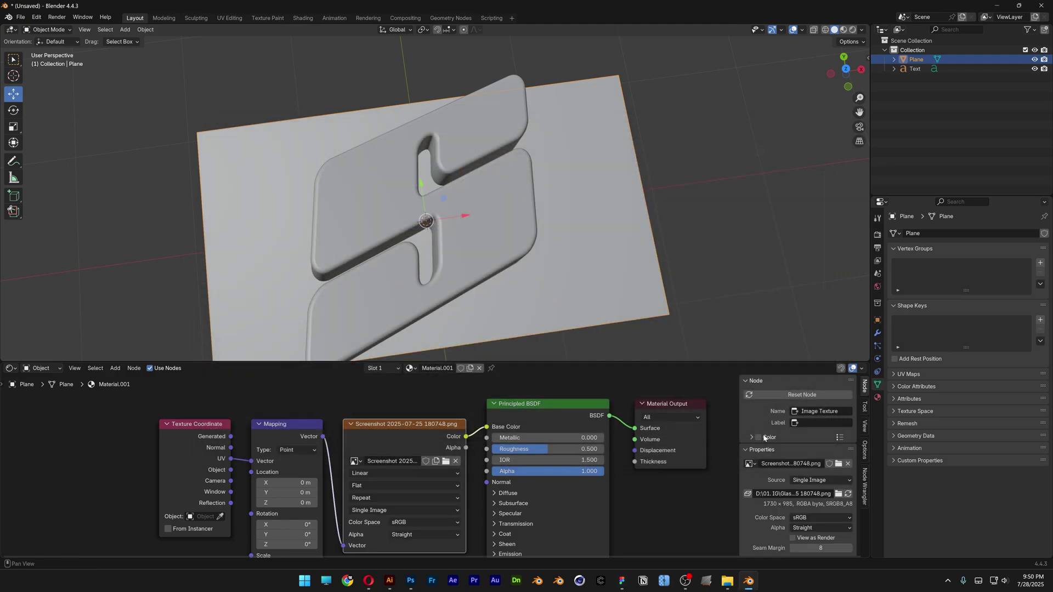
- Switch to Material Preview to see the poster beneath the S
click(842, 30)
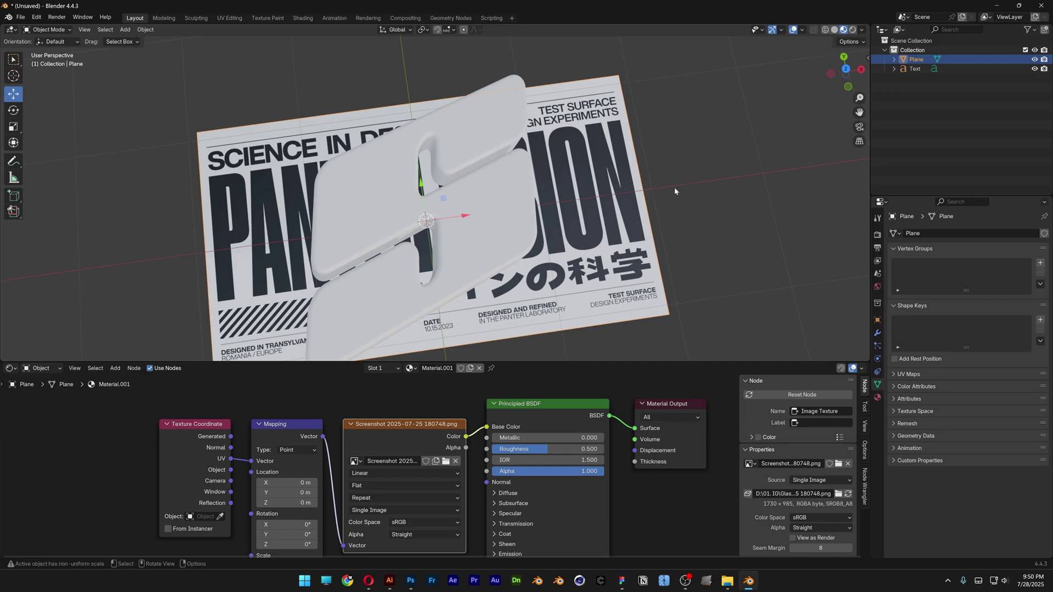
middle_drag(675, 191, 543, 197)
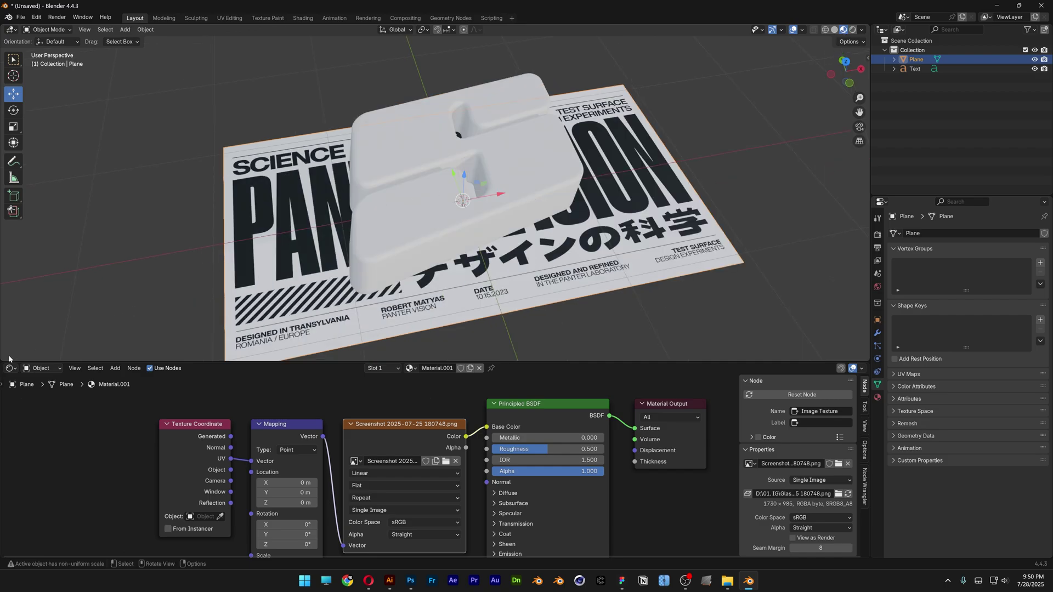
drag(9, 359, 453, 351)
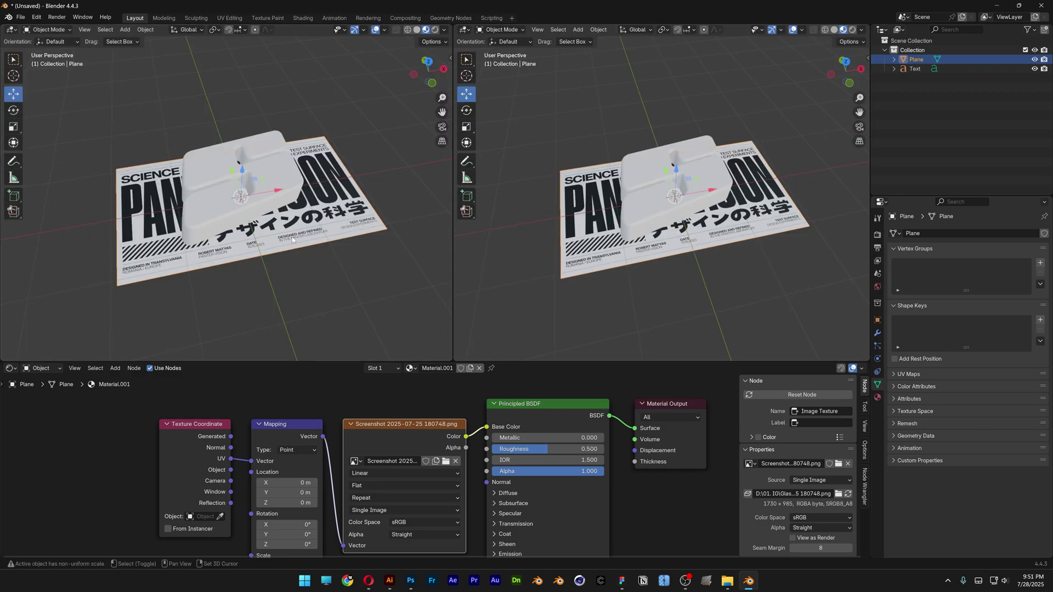
- Add a camera with cleared rotation and raise it high above the plane
key(shift+a)
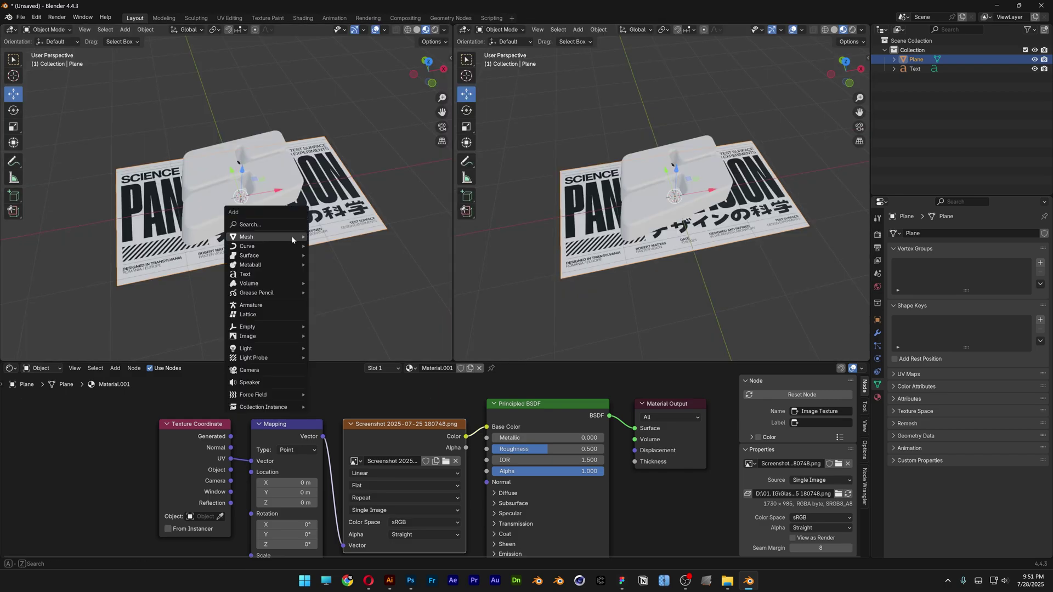
click(265, 371)
middle_drag(235, 209, 312, 186)
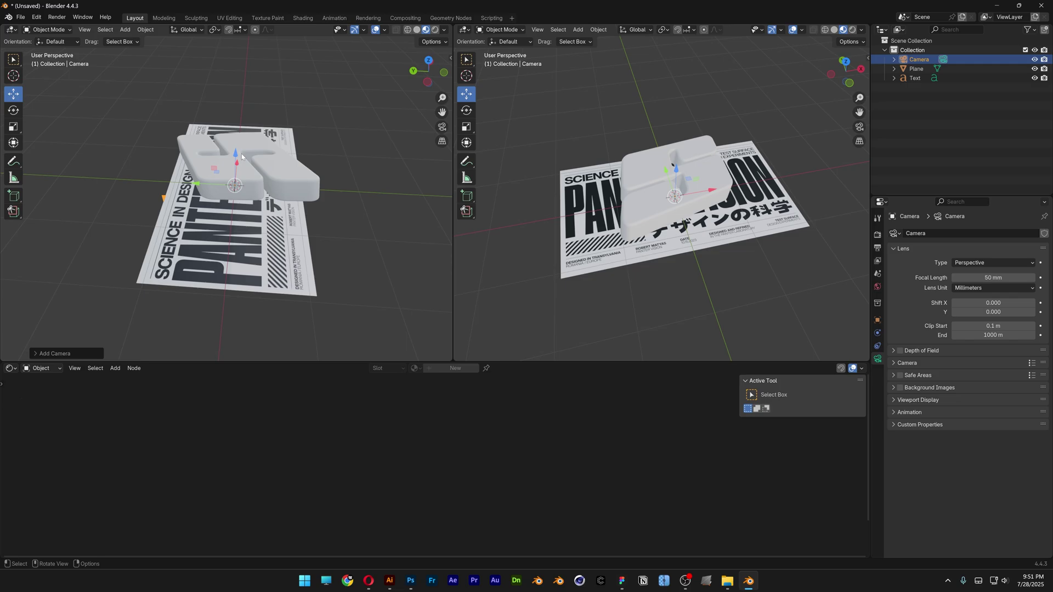
drag(236, 153, 238, 96)
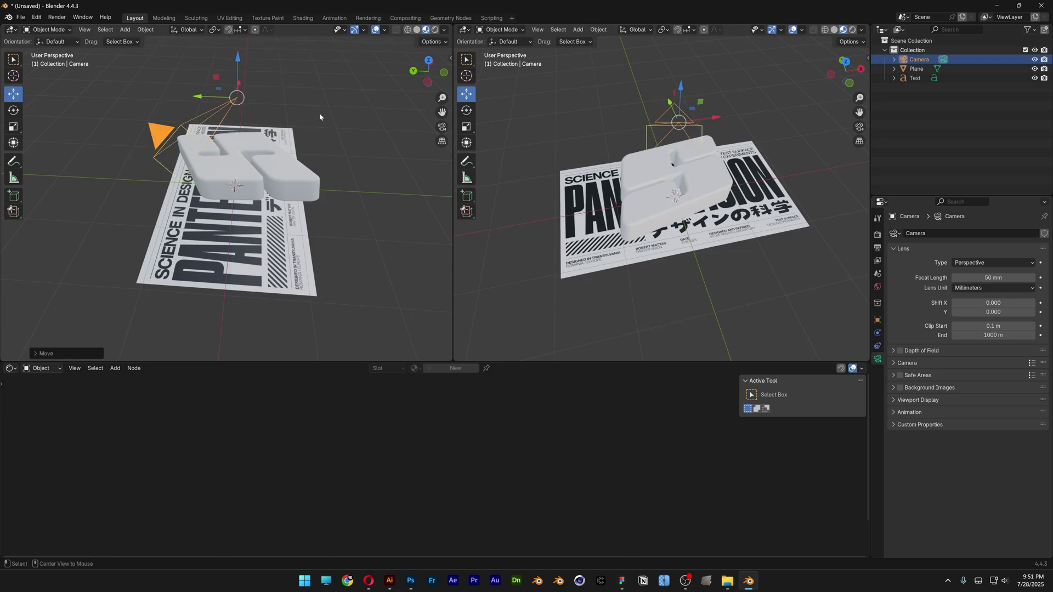
key(alt+r)
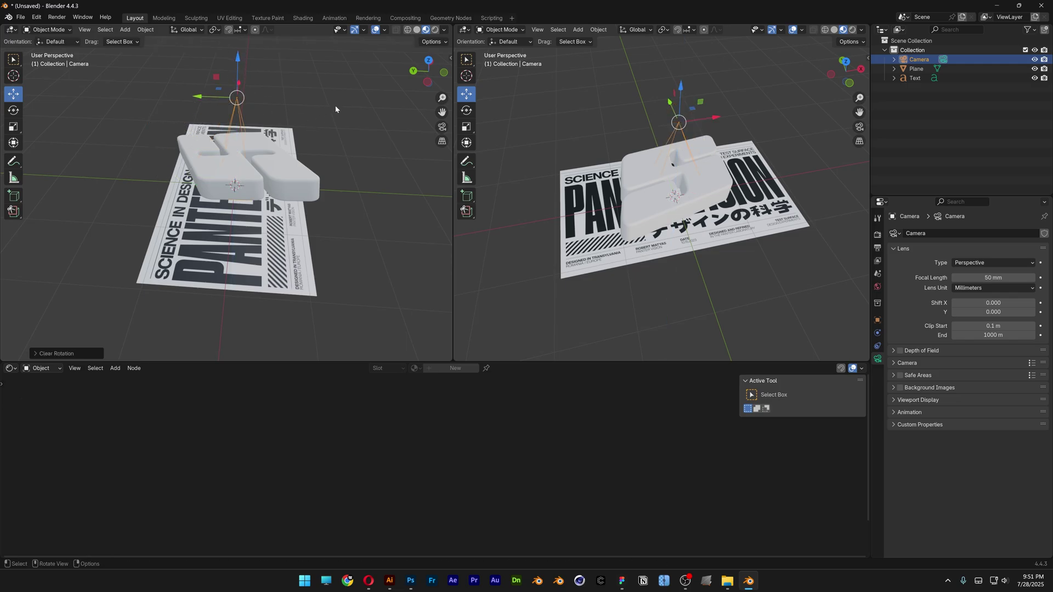
middle_drag(319, 113, 311, 126)
drag(242, 118, 242, 57)
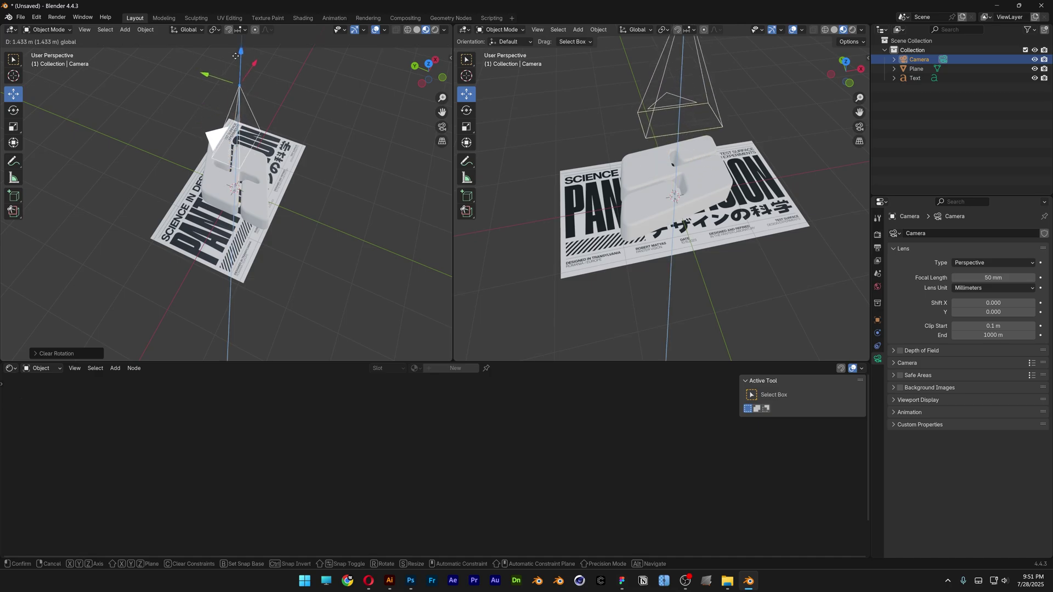
- Look through the camera in the right view and lift it until the whole poster fits
click(860, 127)
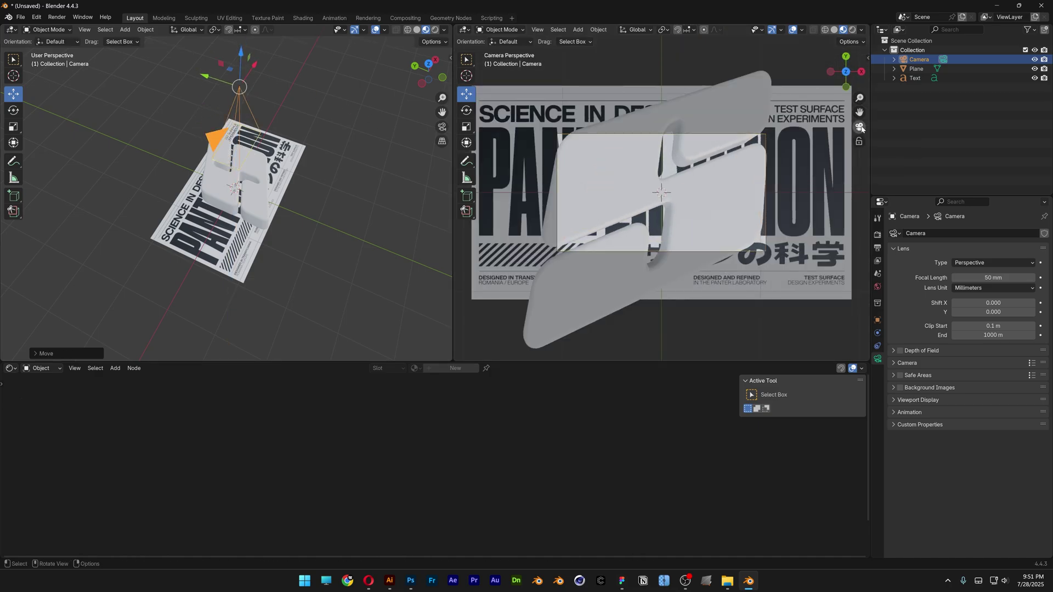
scroll(294, 135, down, 3)
drag(294, 134, 297, 106)
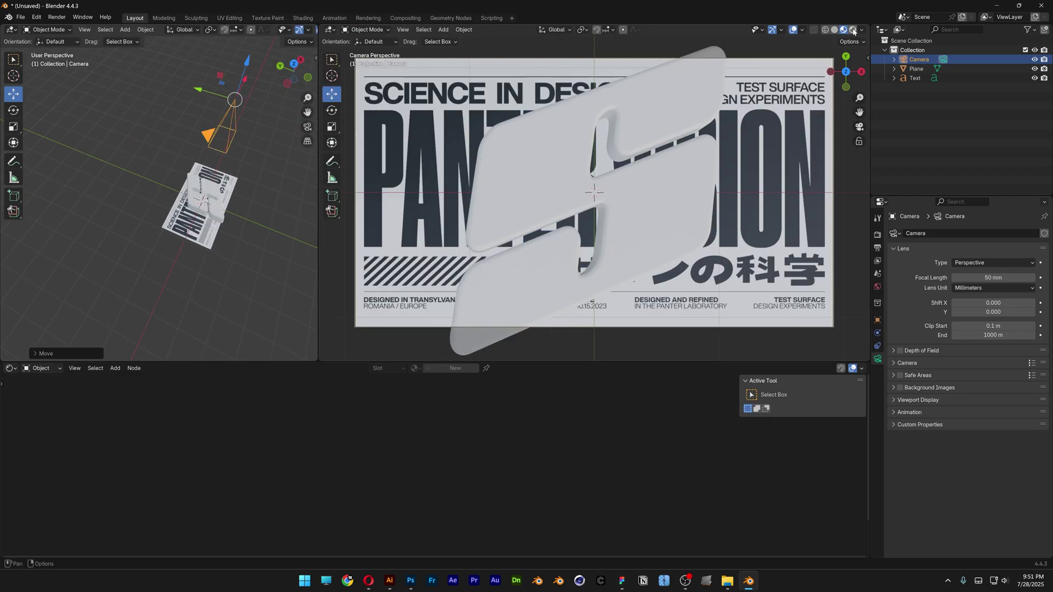
- Show Rendered shading in the camera view and render with Cycles on GPU Compute
click(853, 30)
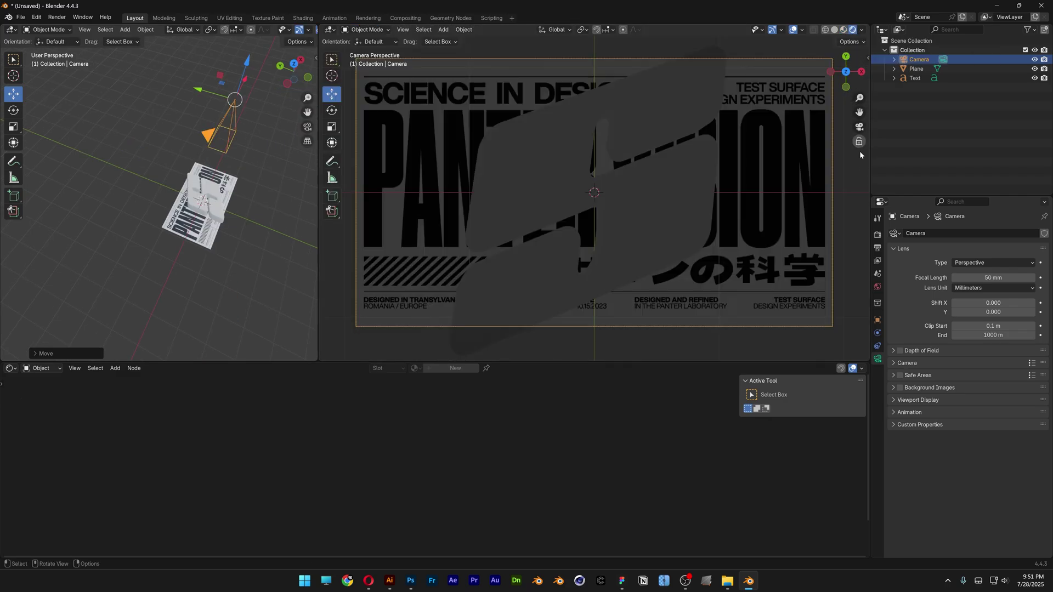
click(877, 234)
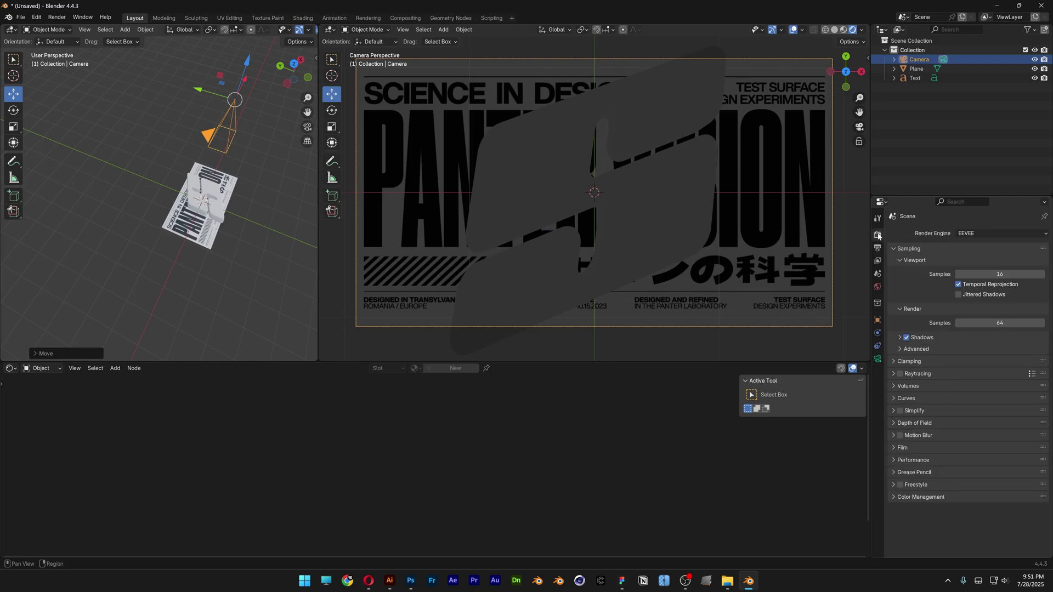
click(981, 235)
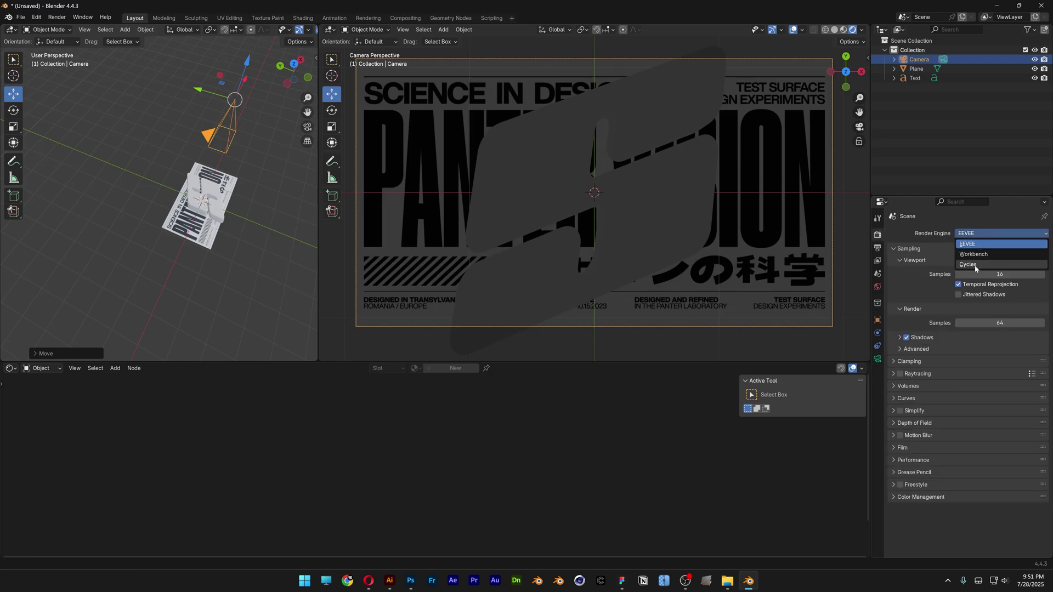
click(976, 266)
click(976, 257)
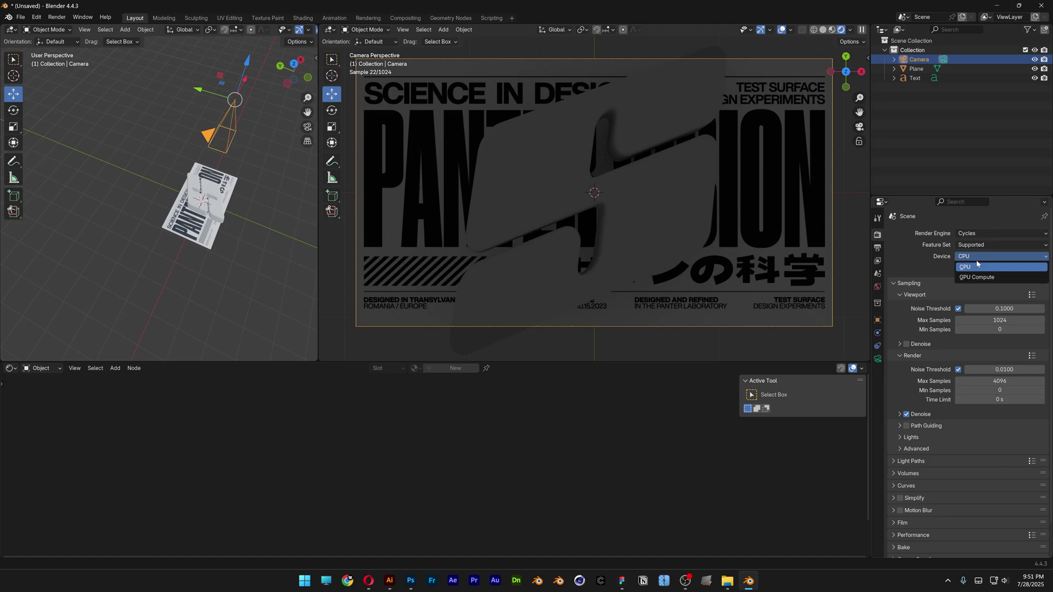
click(978, 277)
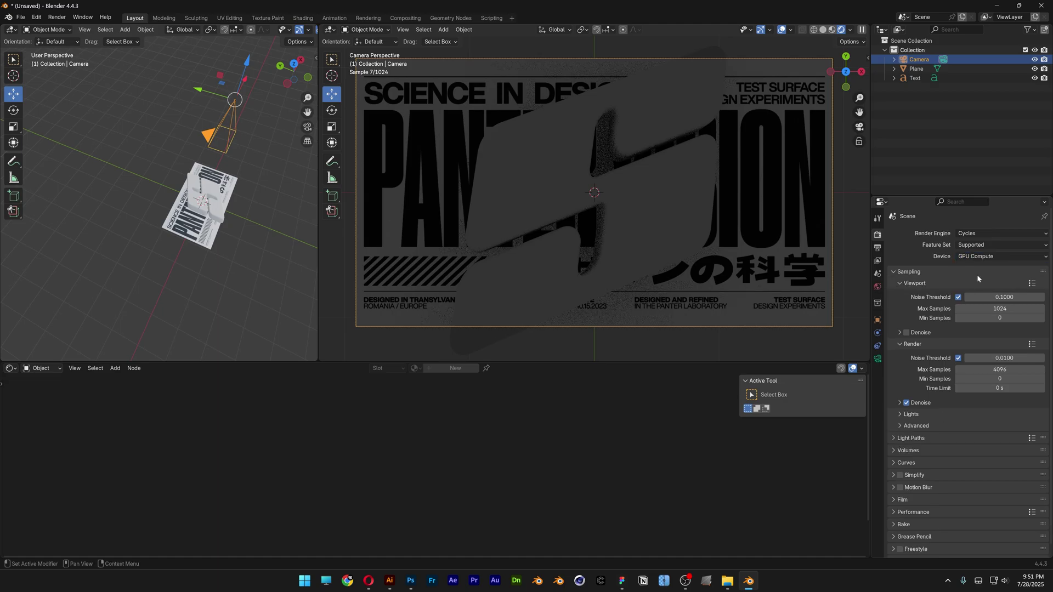
- Give the world Background an environment texture loaded with studio_small_09_4k.exr
click(50, 371)
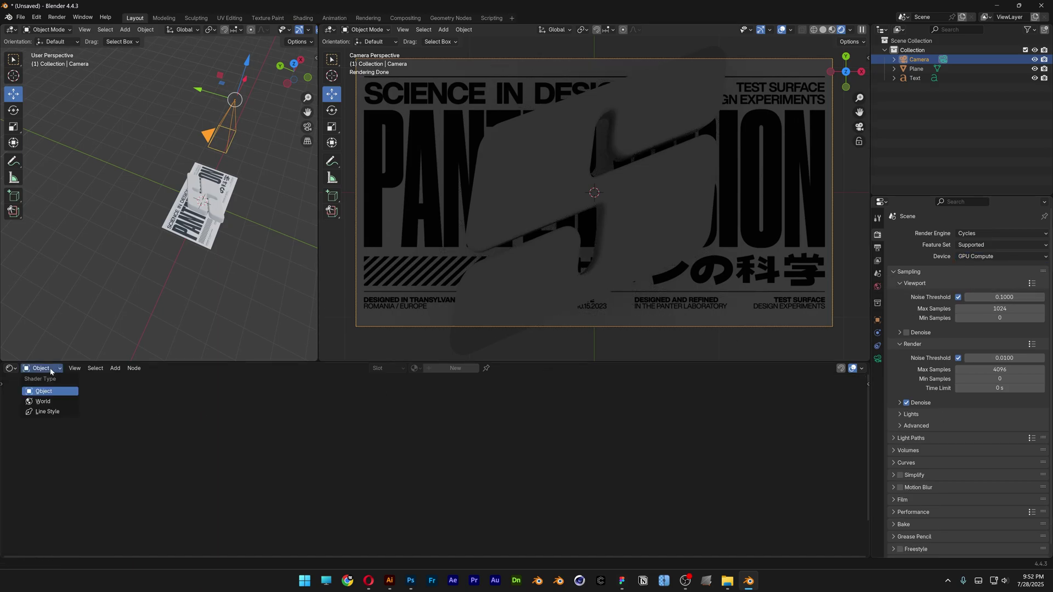
click(51, 401)
click(293, 445)
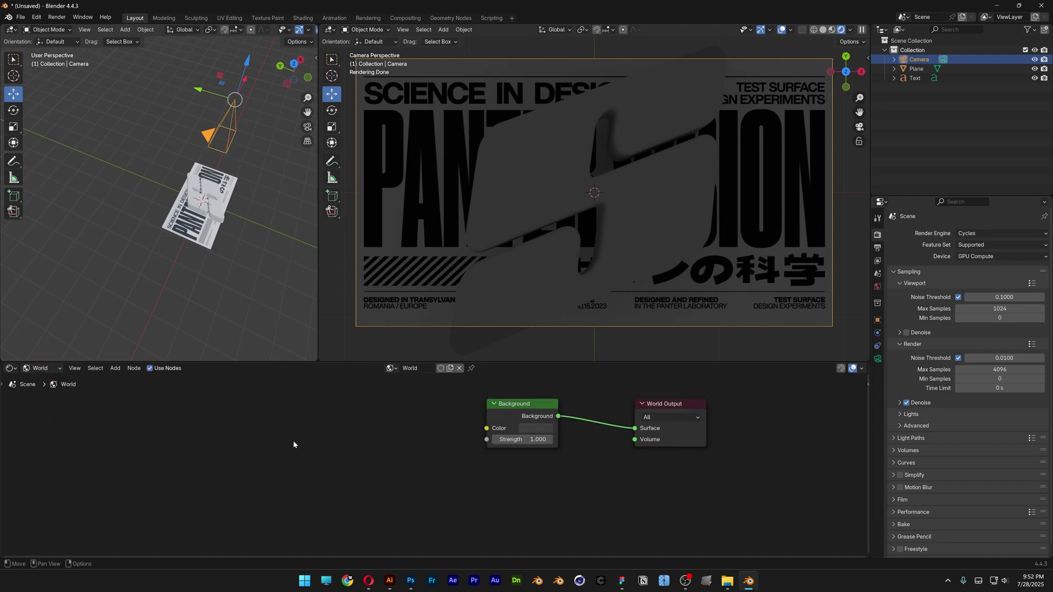
click(521, 406)
key(ctrl)
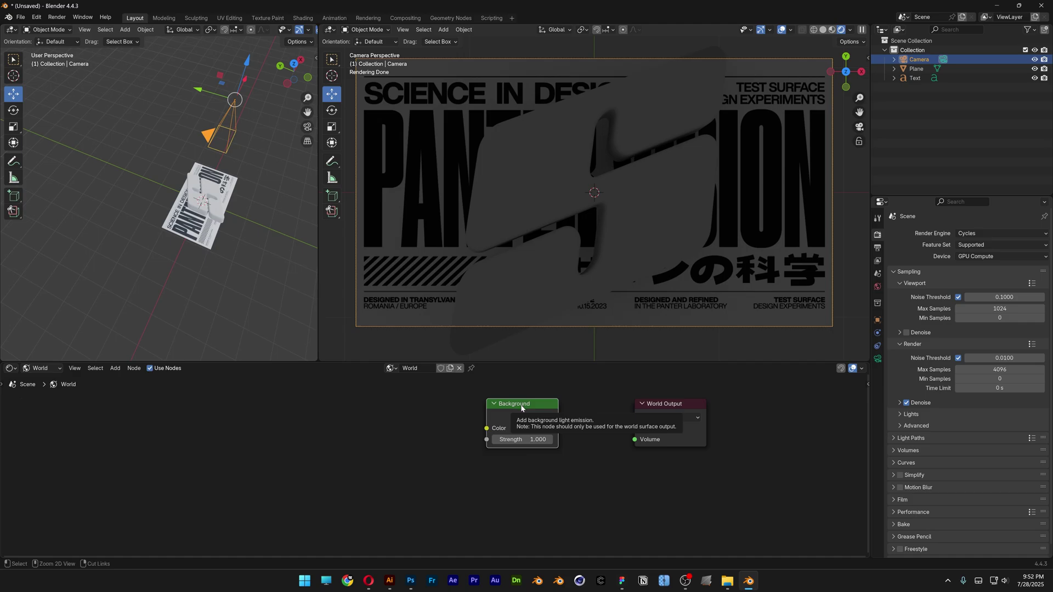
key(ctrl+t)
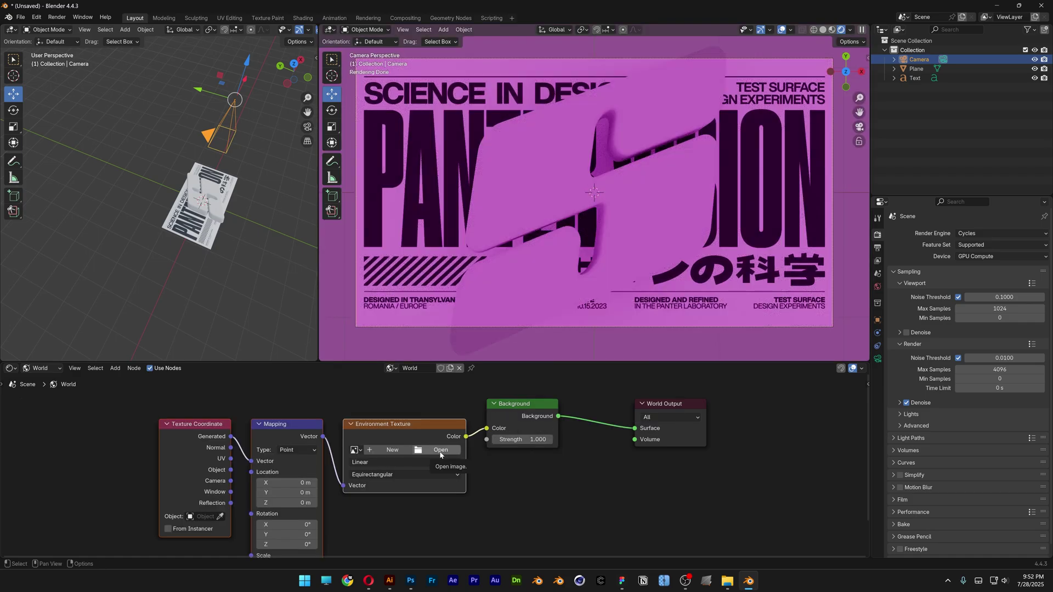
click(440, 450)
double_click(493, 188)
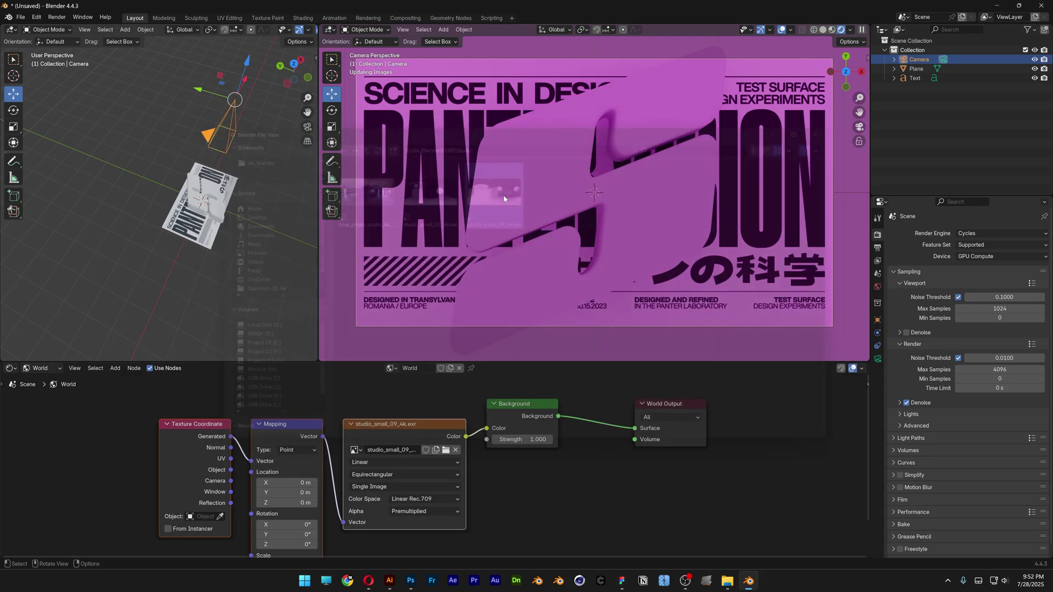
- Rotate the HDRI mapping to 48.6°, -12.3° and 20.7°
scroll(364, 431, up, 2)
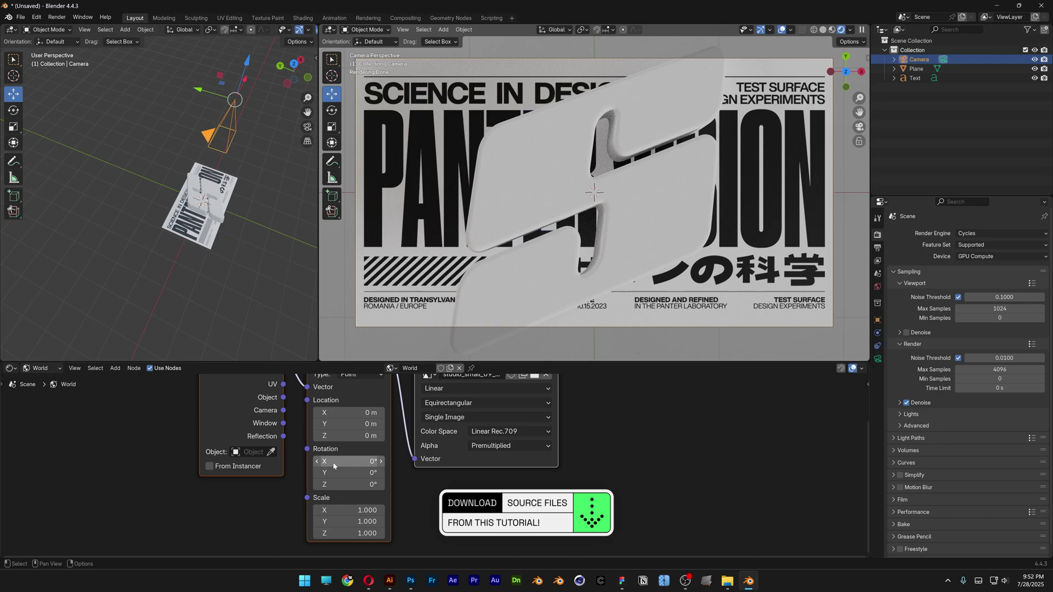
drag(344, 464, 380, 484)
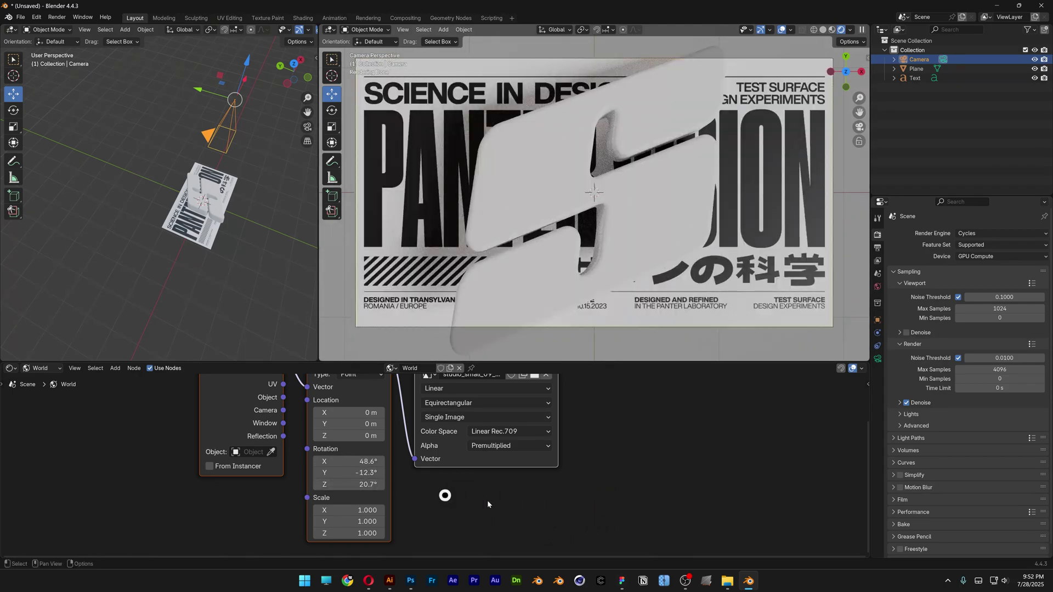
scroll(954, 477, down, 1)
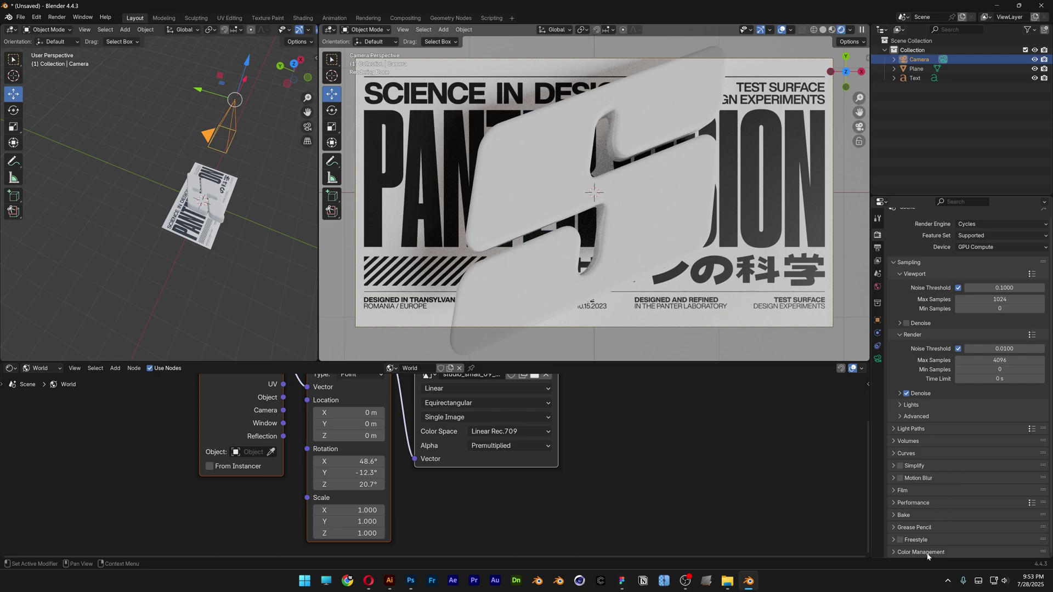
- Apply the Medium High Contrast look to the AgX colour management
scroll(950, 519, down, 5)
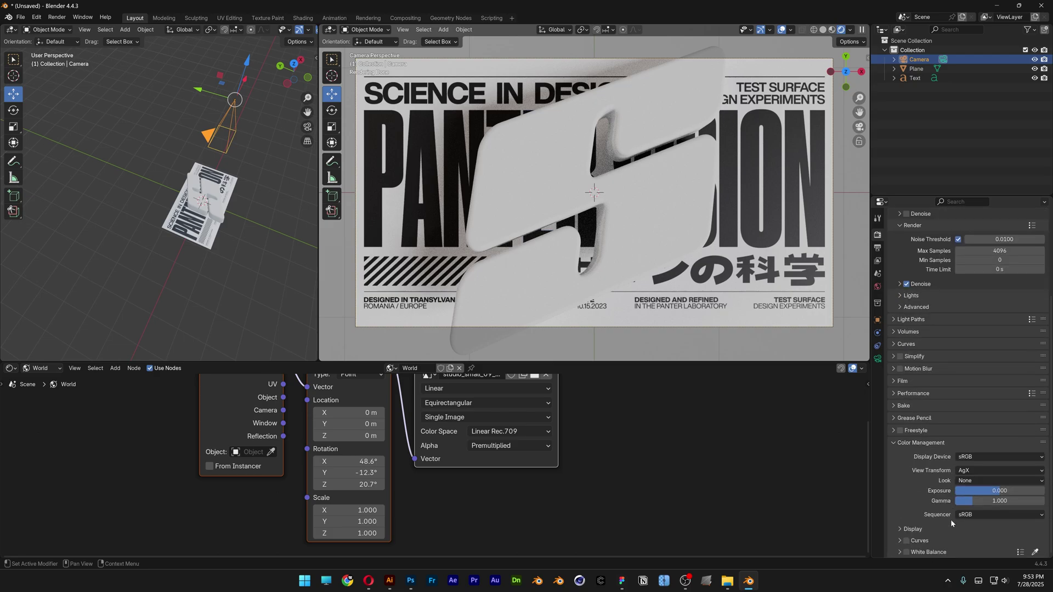
click(969, 481)
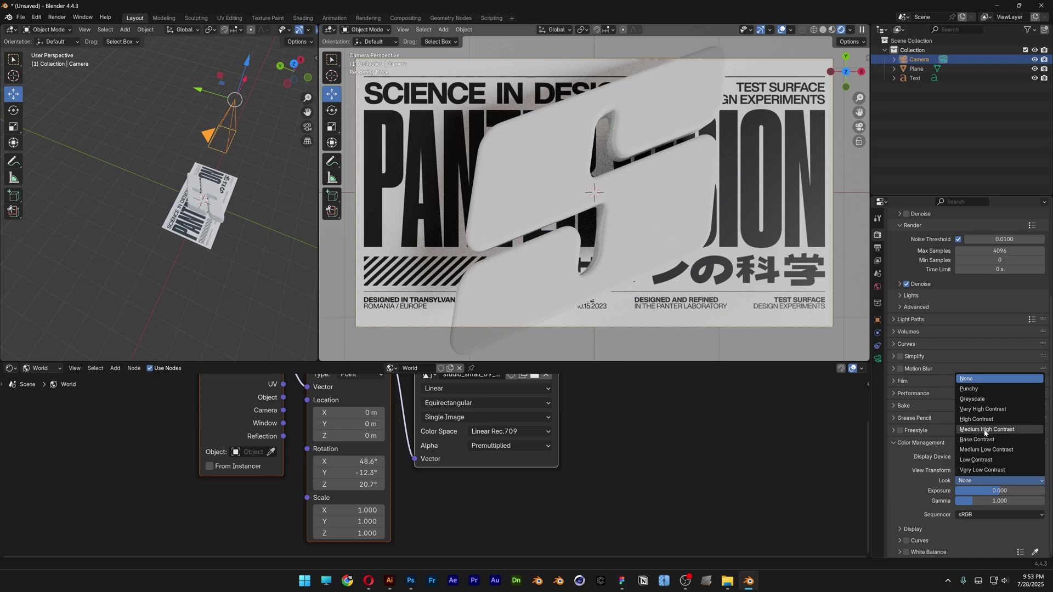
click(1004, 429)
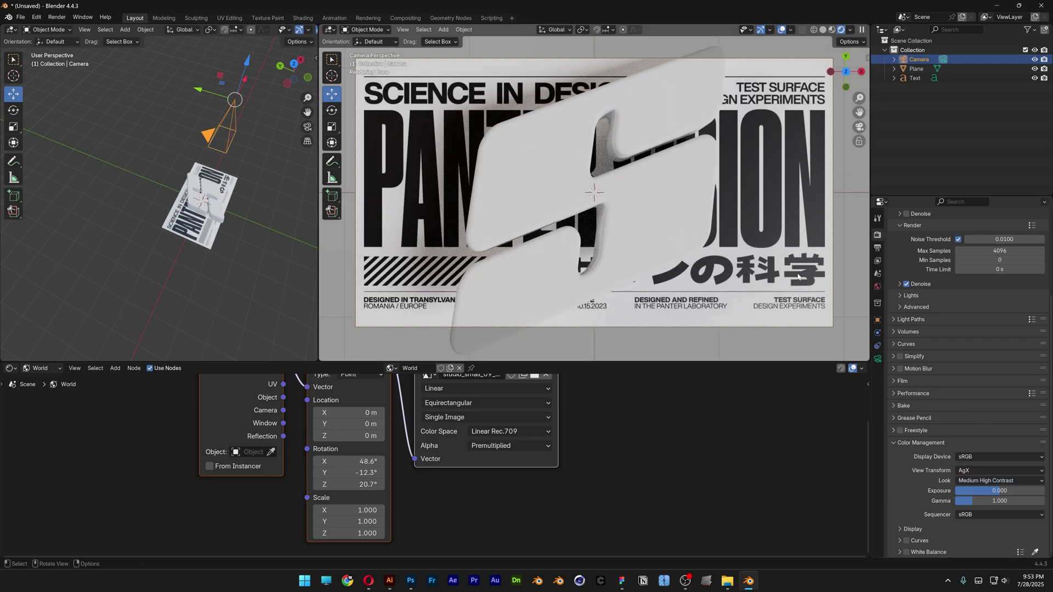
click(640, 199)
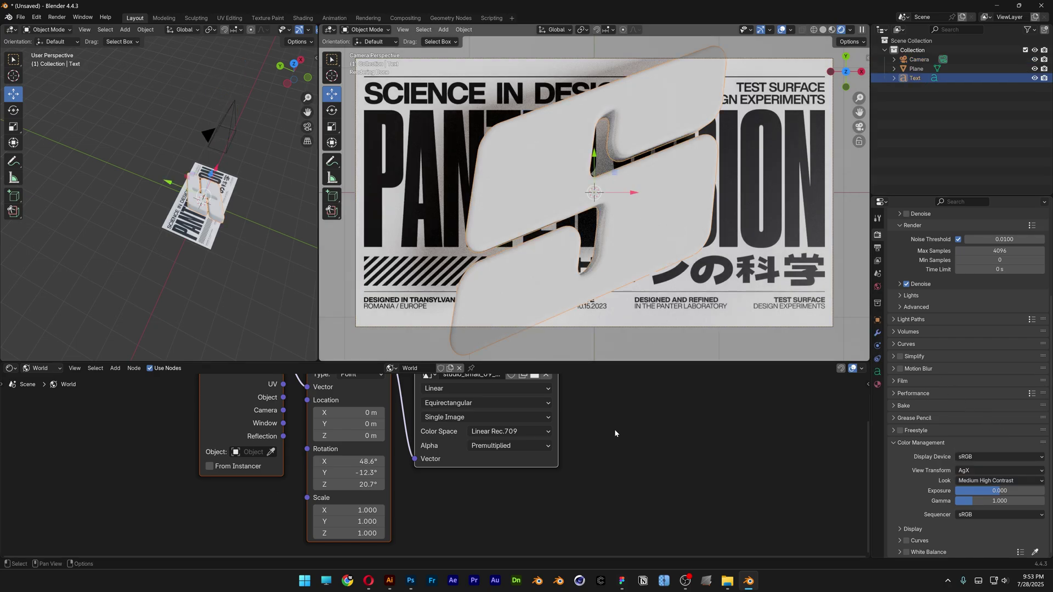
- Create a new material for the S text and delete its default Principled BSDF
middle_drag(581, 422, 605, 466)
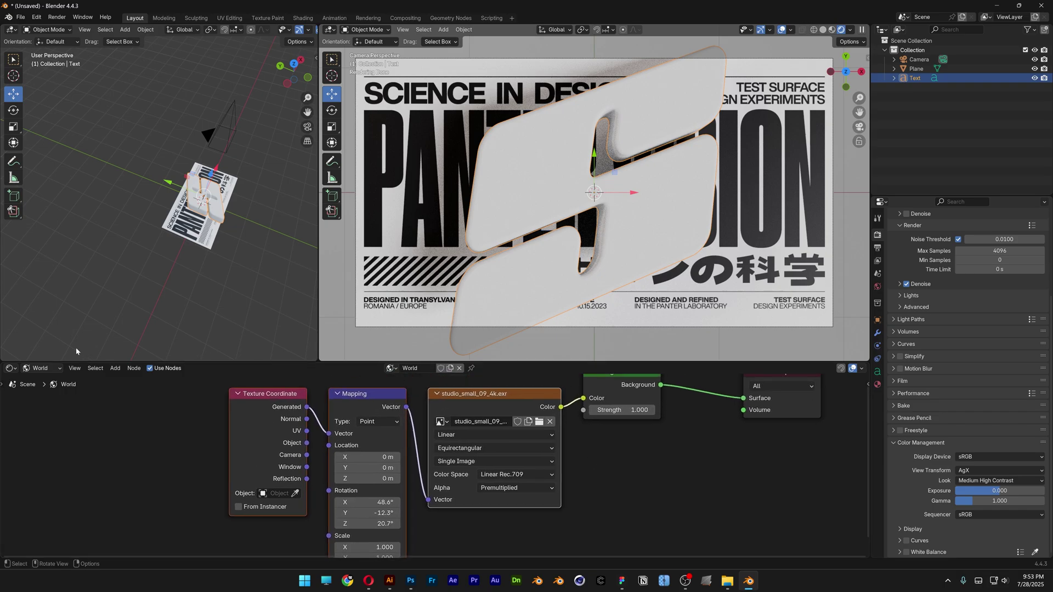
click(40, 369)
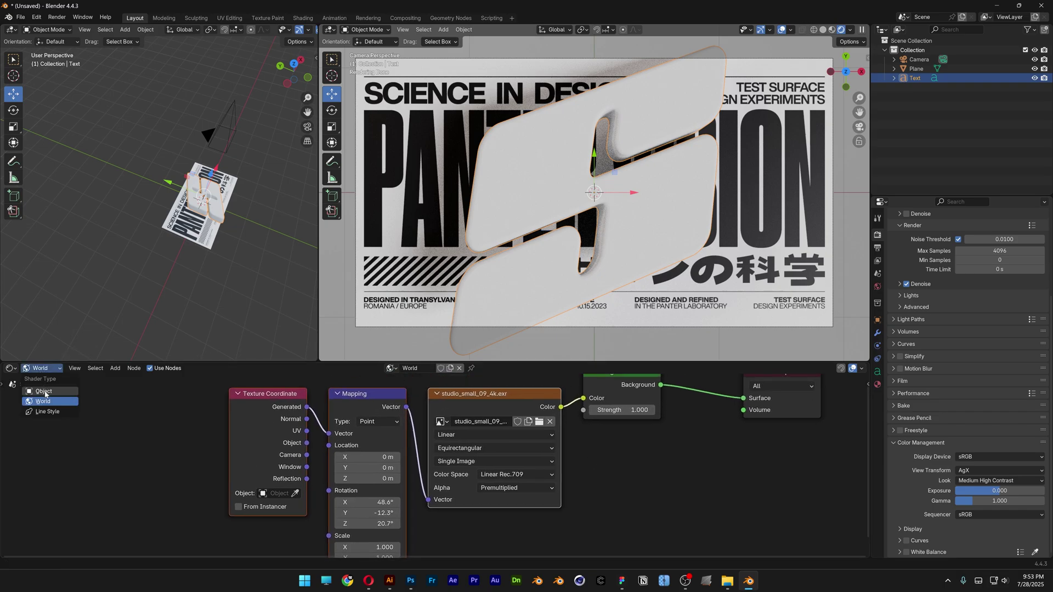
click(44, 390)
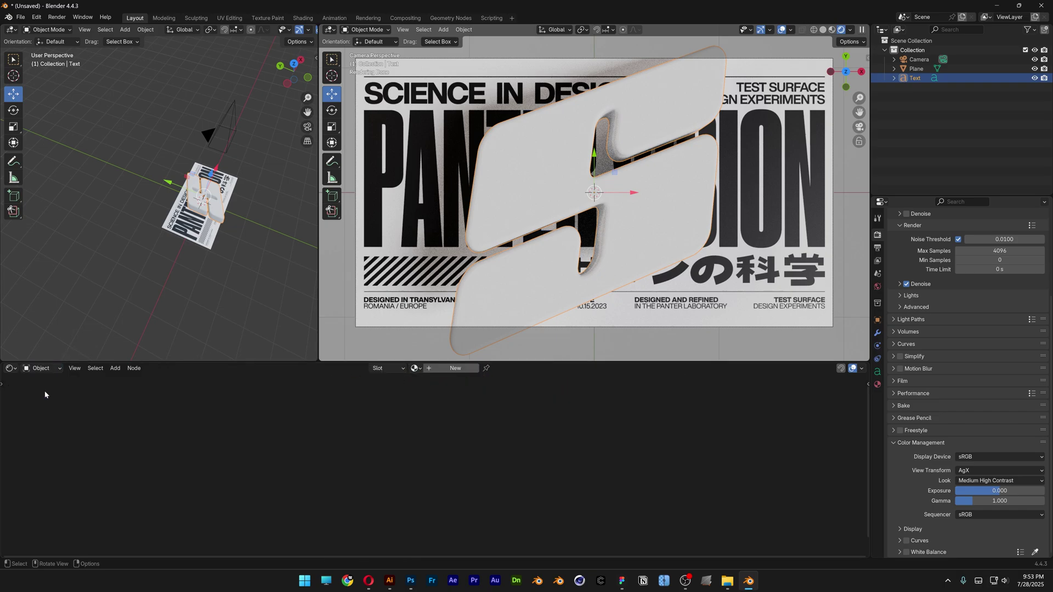
click(455, 368)
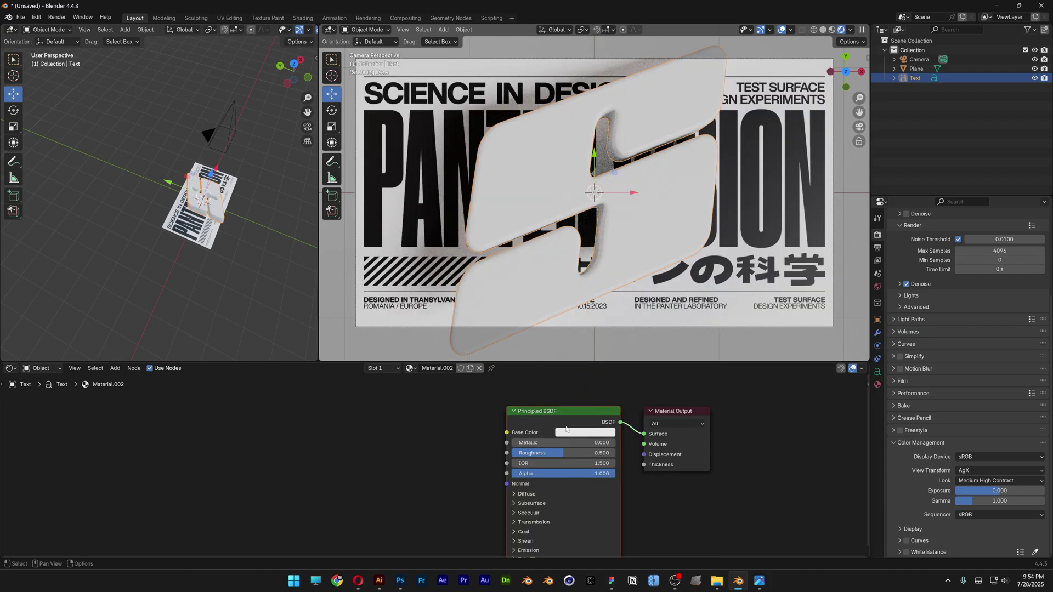
key(x)
drag(566, 361, 565, 305)
- Add a Mix Shader node beside the Material Output
key(shift+a)
click(517, 404)
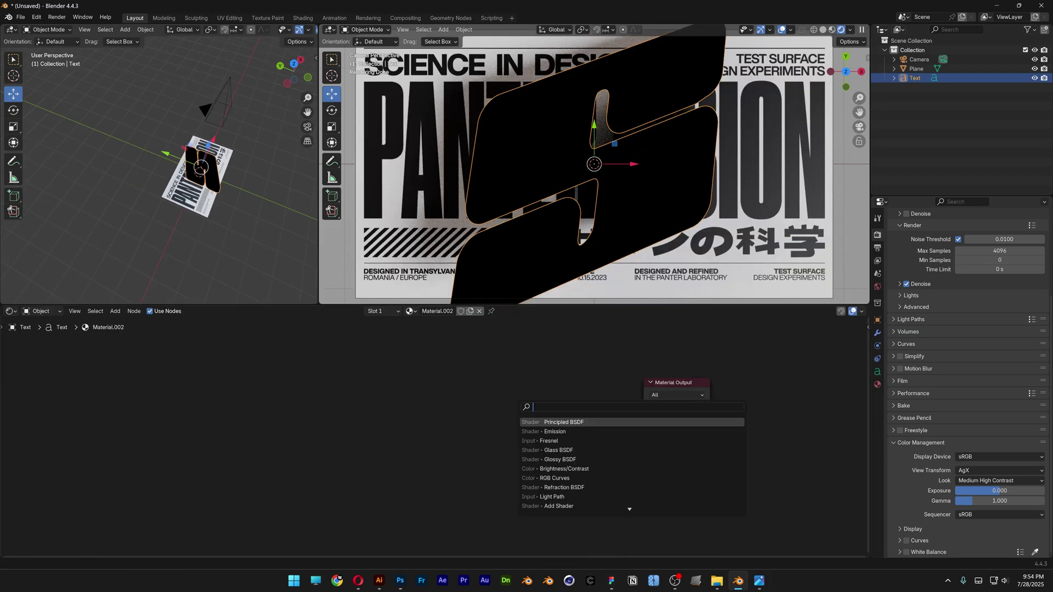
text(mix shade)
key(Return)
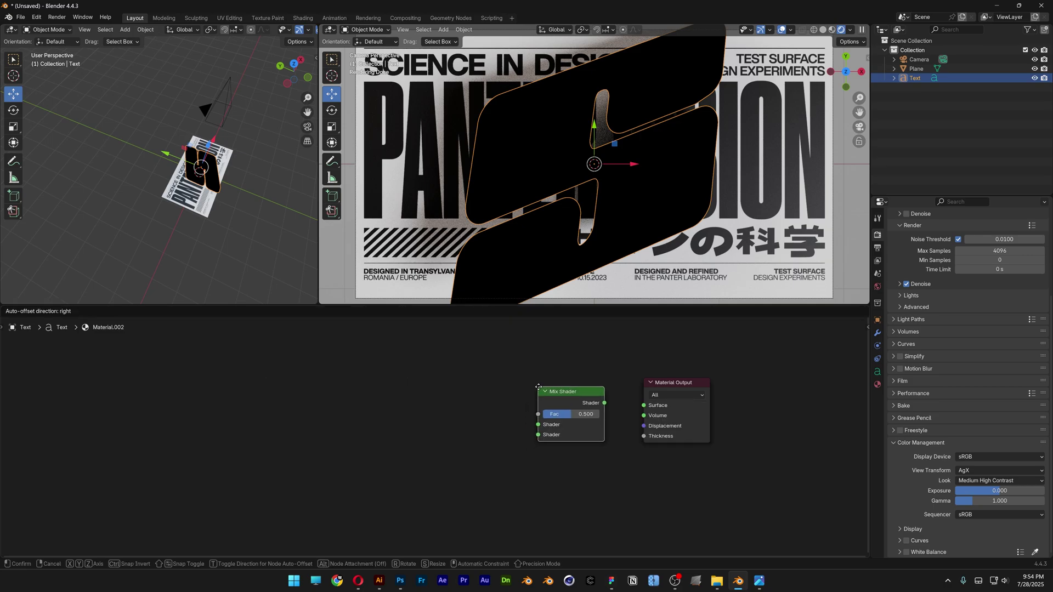
click(543, 390)
scroll(542, 387, down, 3)
middle_drag(539, 384, 513, 404)
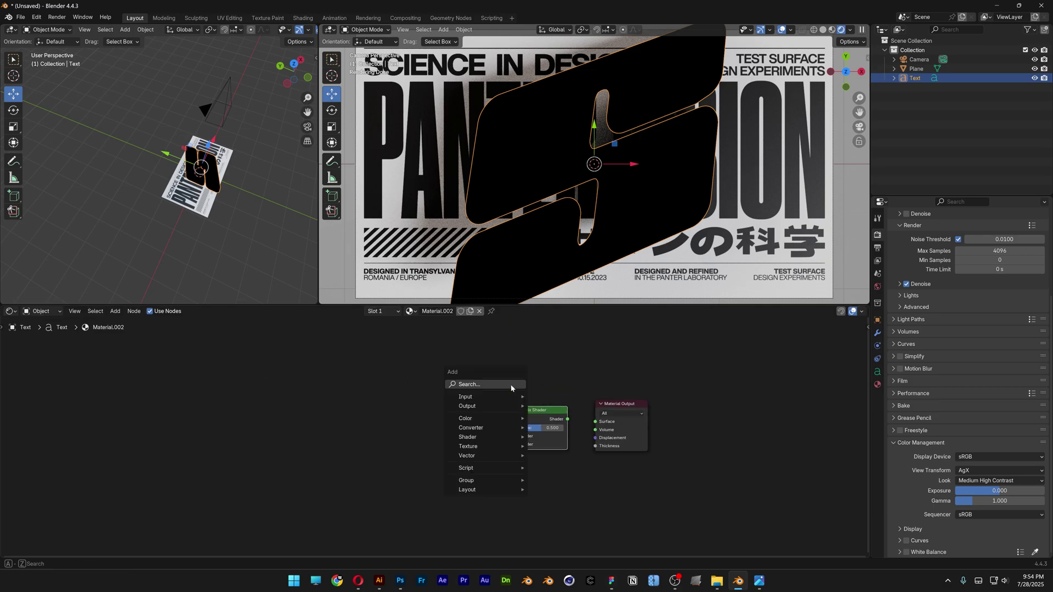
- Add two Add Shader nodes side by side to the left of the Mix Shader
text(add sha)
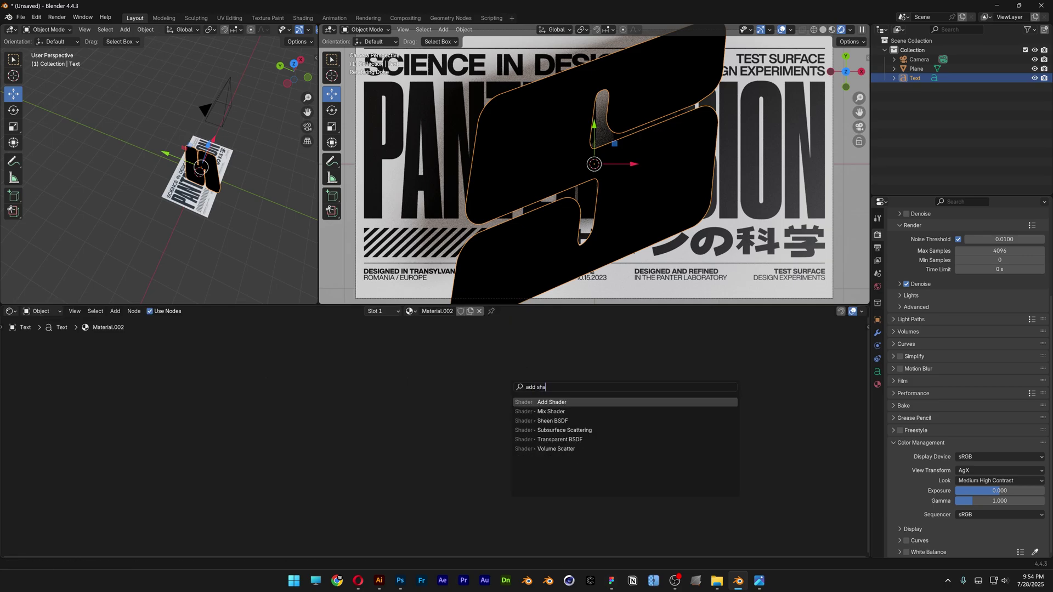
key(Return)
click(435, 381)
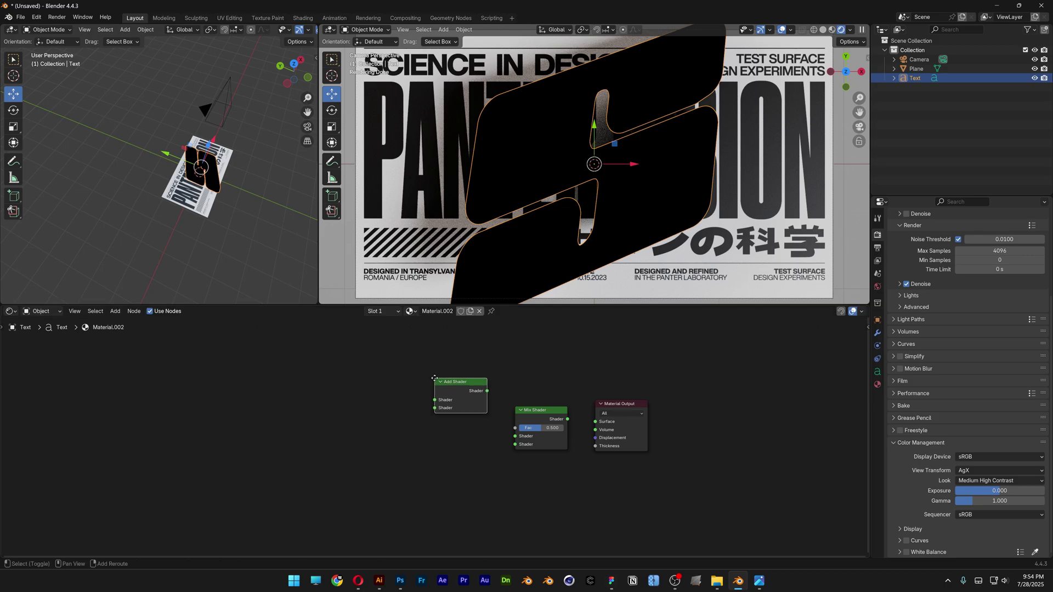
key(shift+d)
click(353, 385)
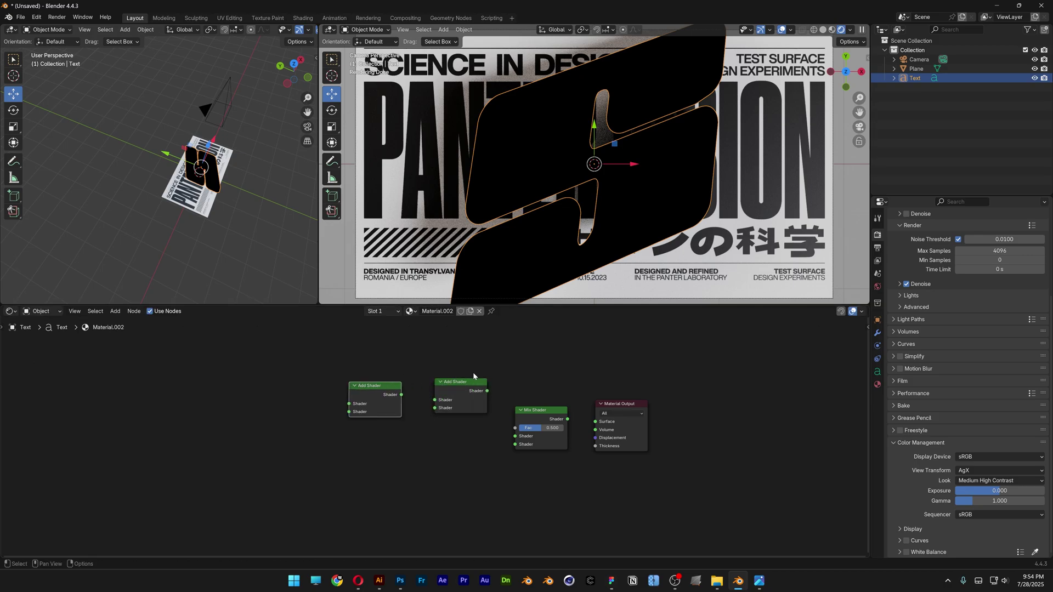
- Add a Glass BSDF node below the Add Shaders
key(shift+a)
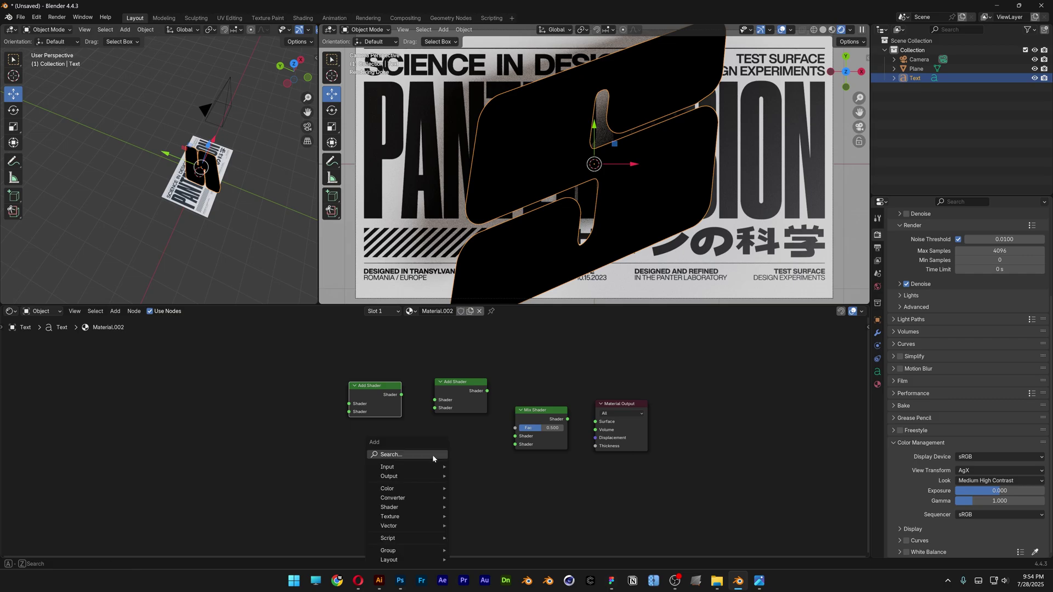
text(gla)
key(Return)
click(432, 455)
middle_drag(432, 455, 437, 516)
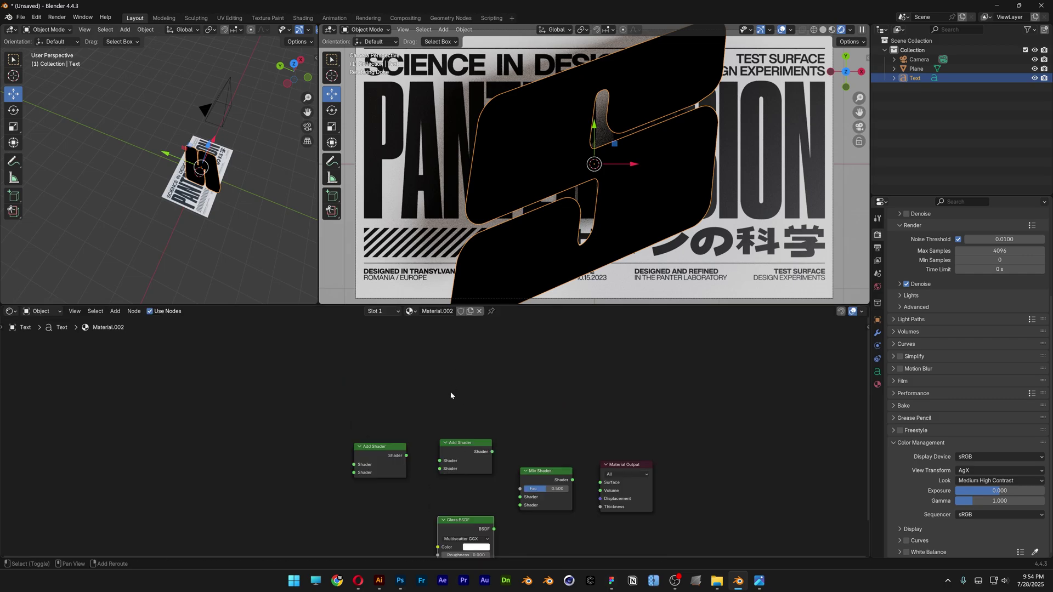
- Add a Light Path node above the Add Shaders
key(shift+a)
text(ligh)
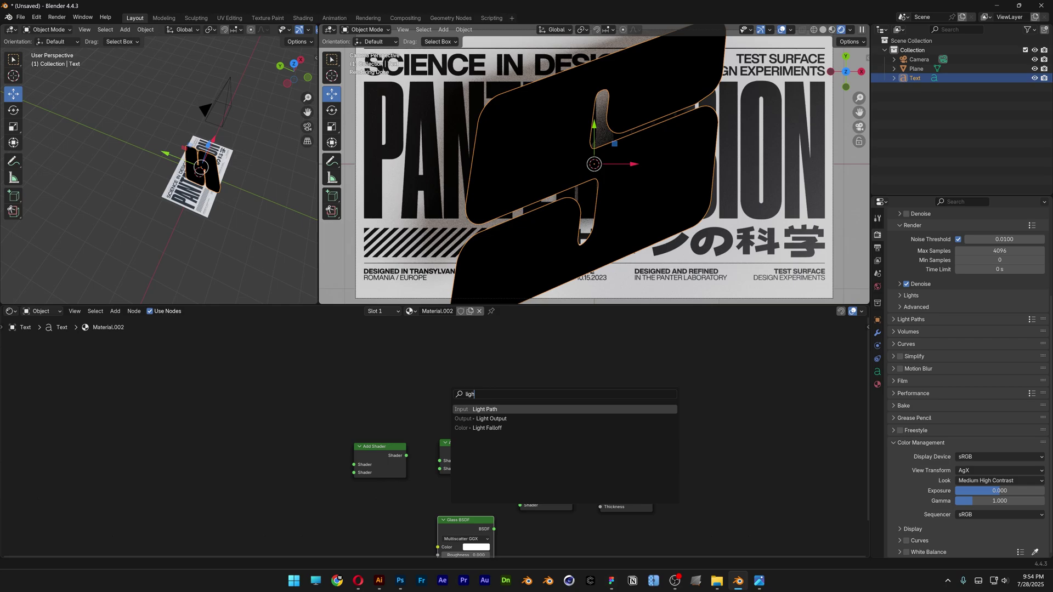
key(Return)
click(441, 359)
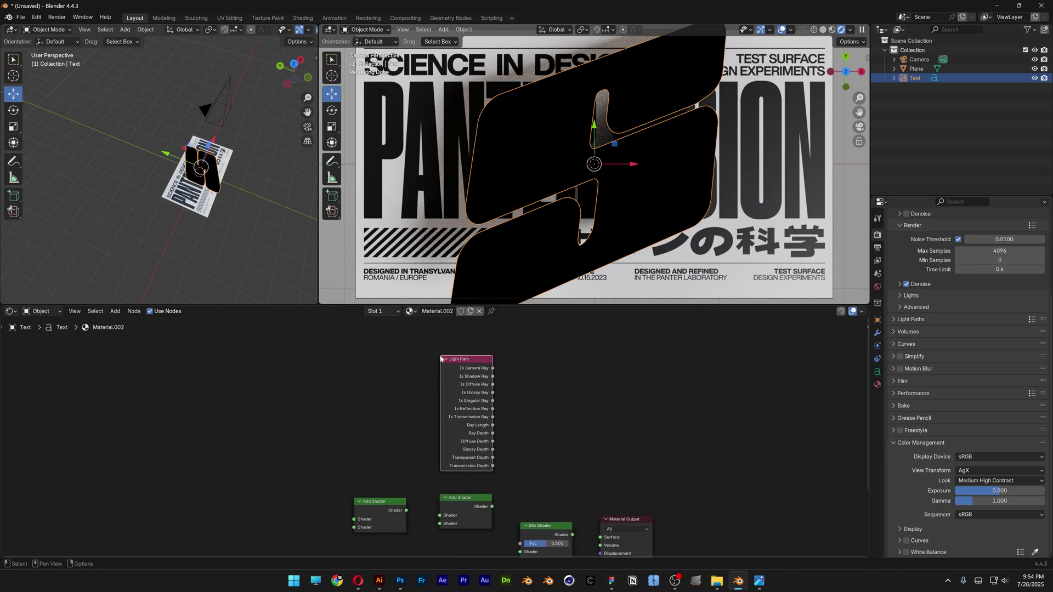
middle_drag(279, 484, 466, 378)
- Add a Refraction BSDF node and duplicate it twice, stacking the three copies vertically
key(shift+a)
text(r)
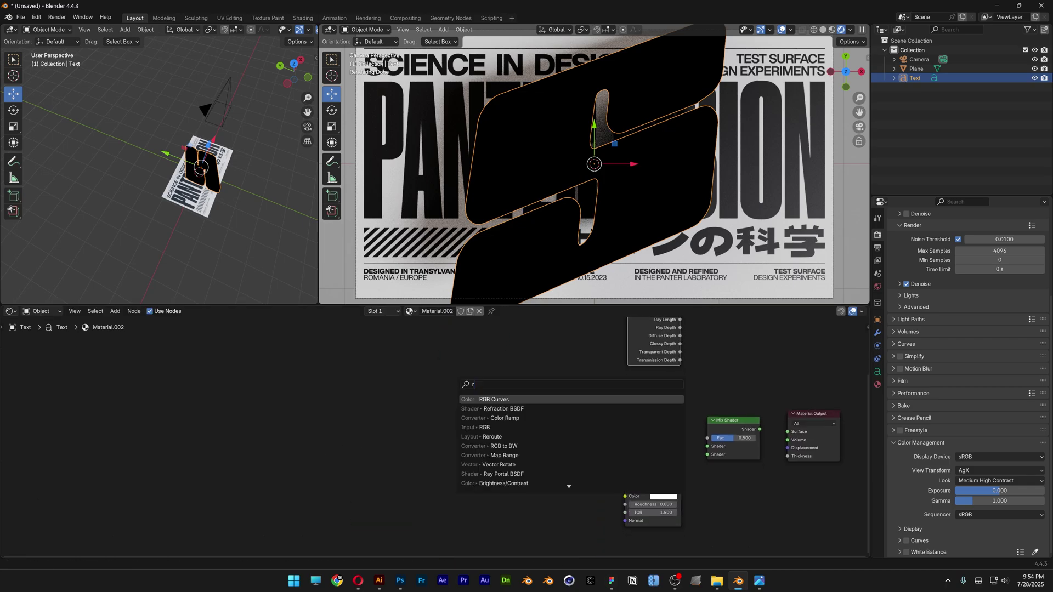
text(efract)
key(Return)
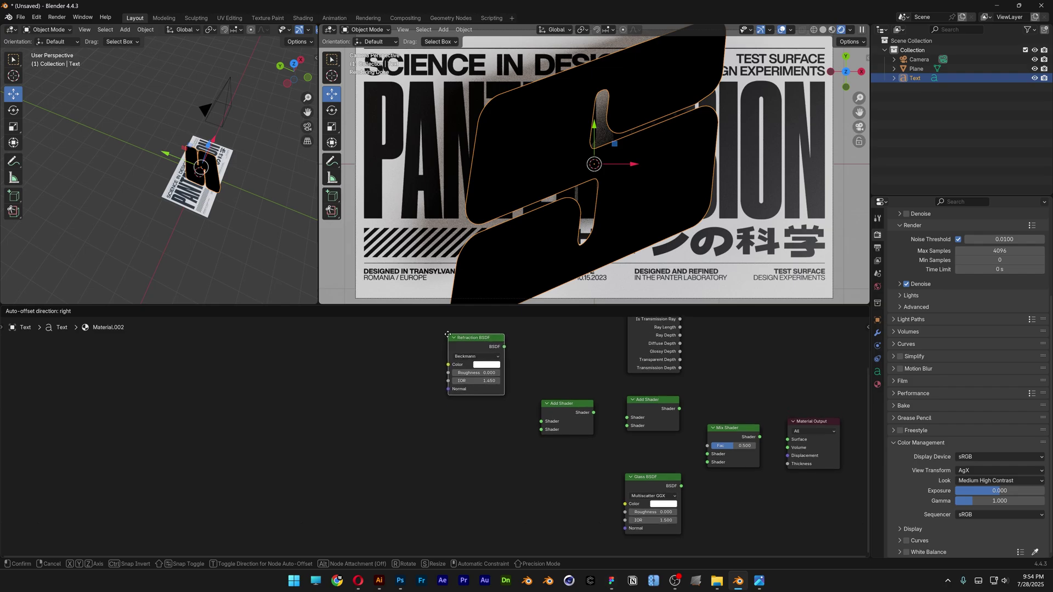
click(446, 341)
key(shift+d)
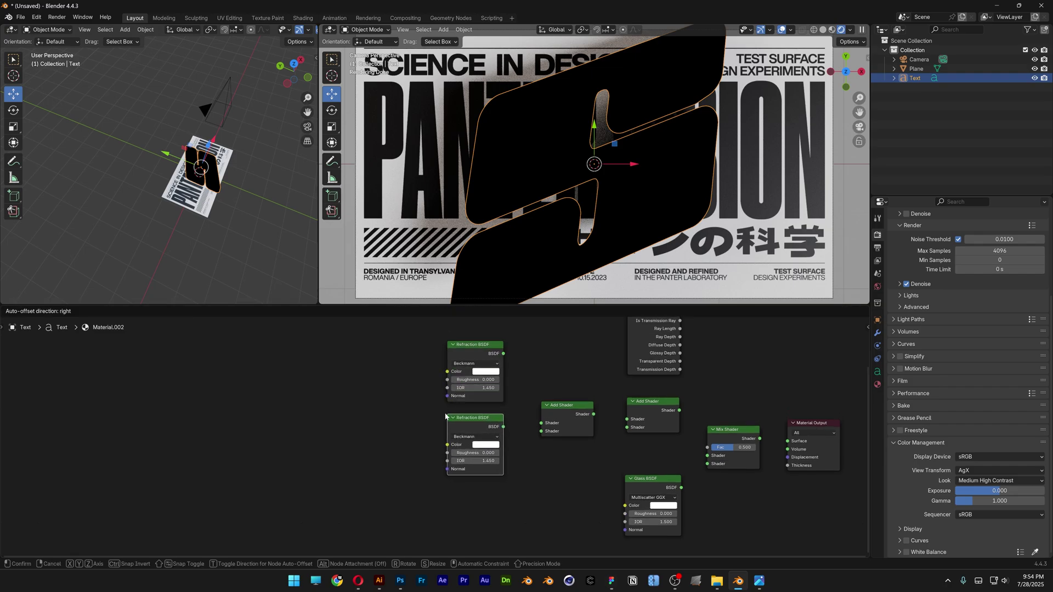
click(446, 417)
key(shift+d)
click(476, 463)
scroll(476, 463, up, 1)
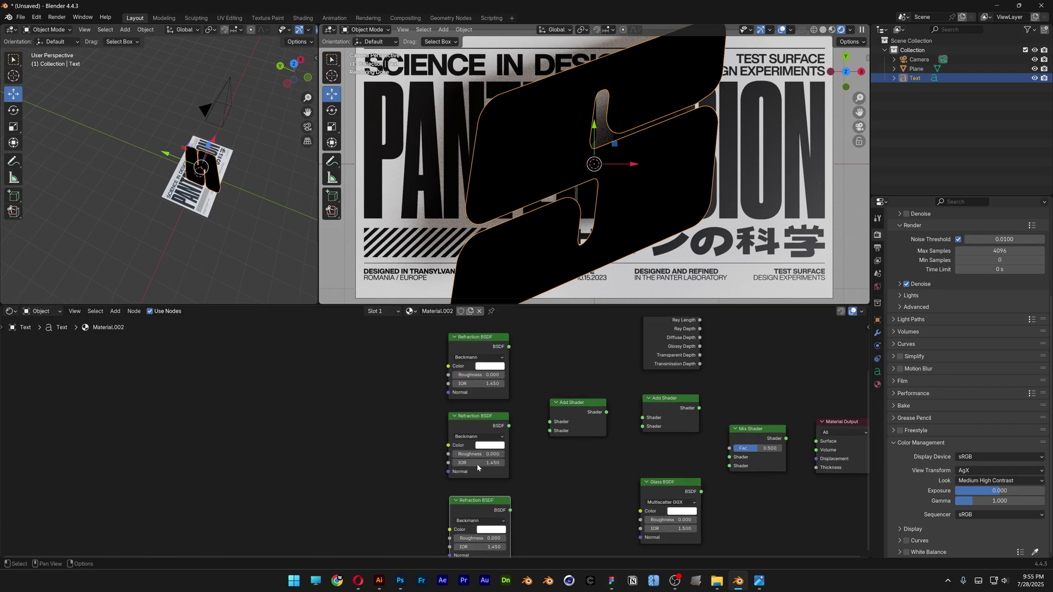
scroll(475, 462, up, 1)
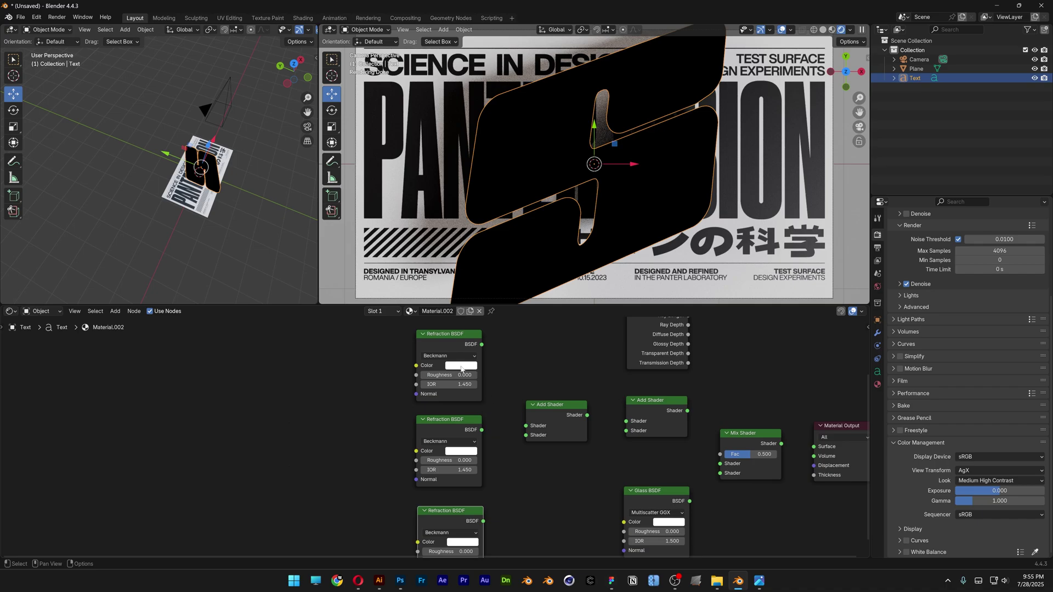
- Set the top Refraction BSDF colour to pure red using RGB values
click(463, 365)
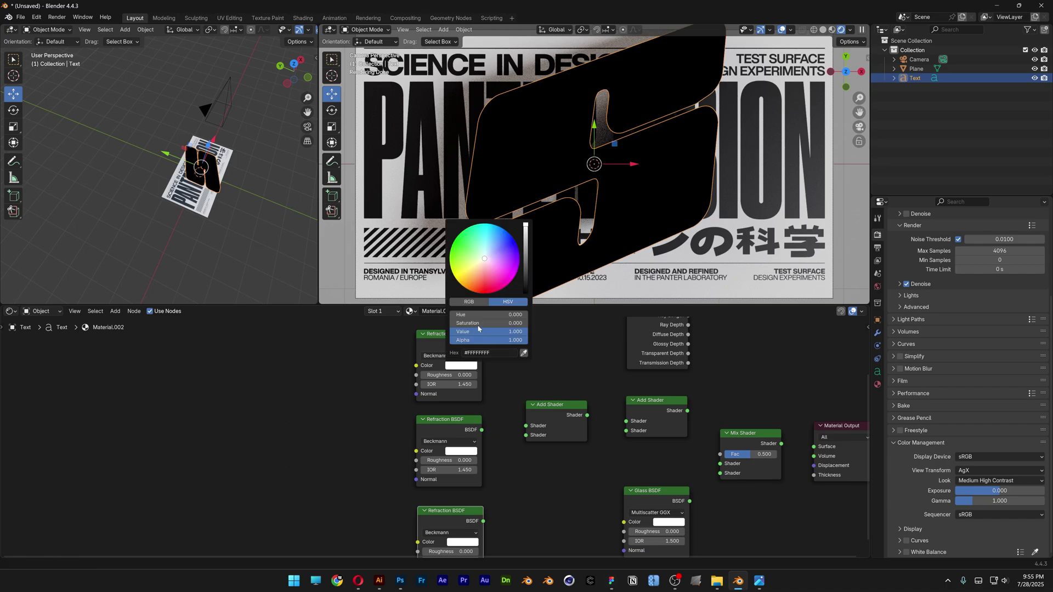
click(477, 302)
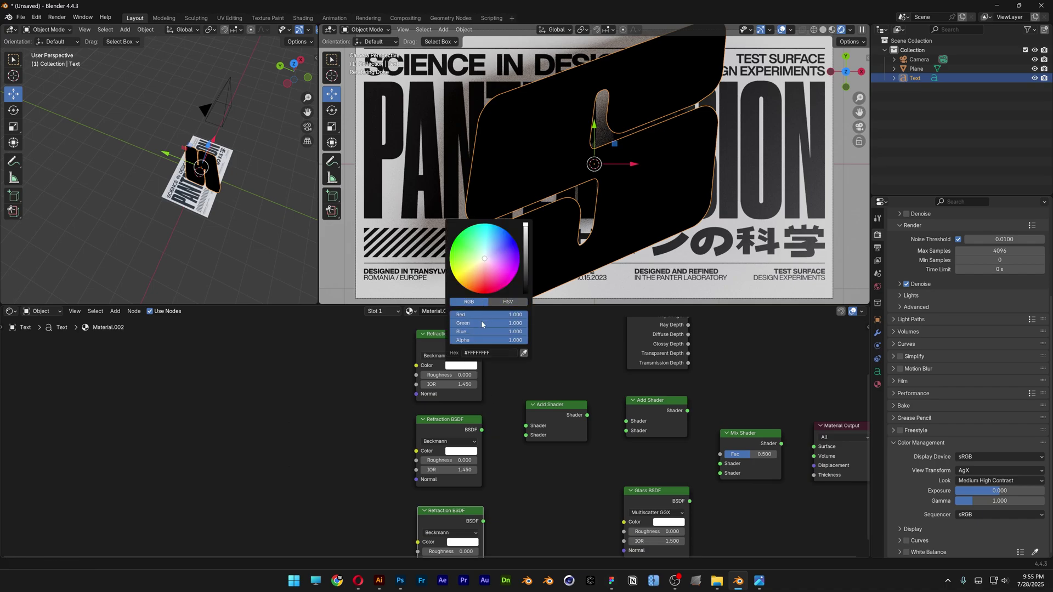
drag(478, 323, 406, 324)
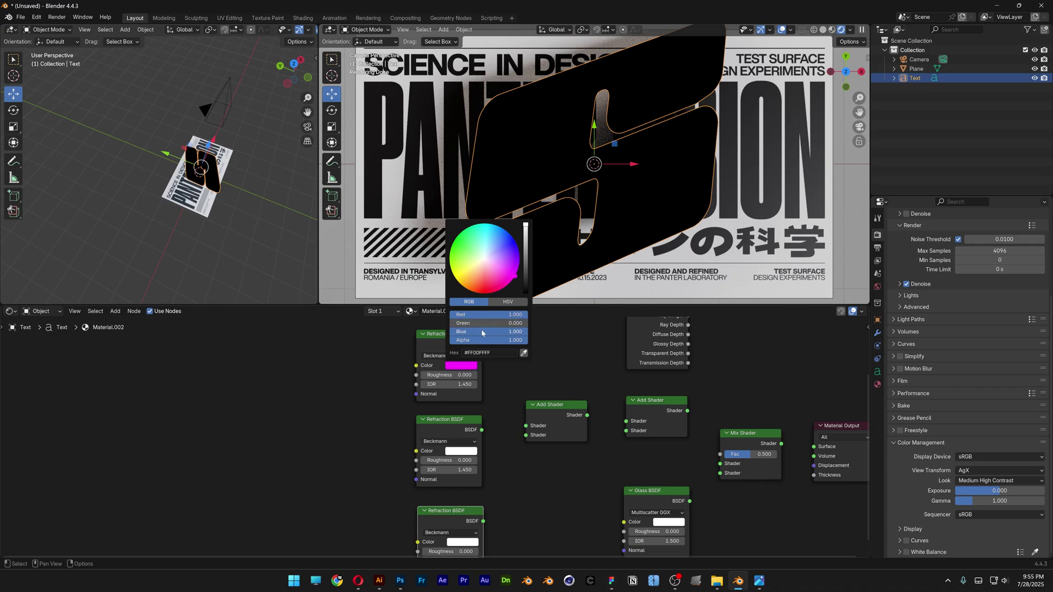
drag(482, 329, 449, 336)
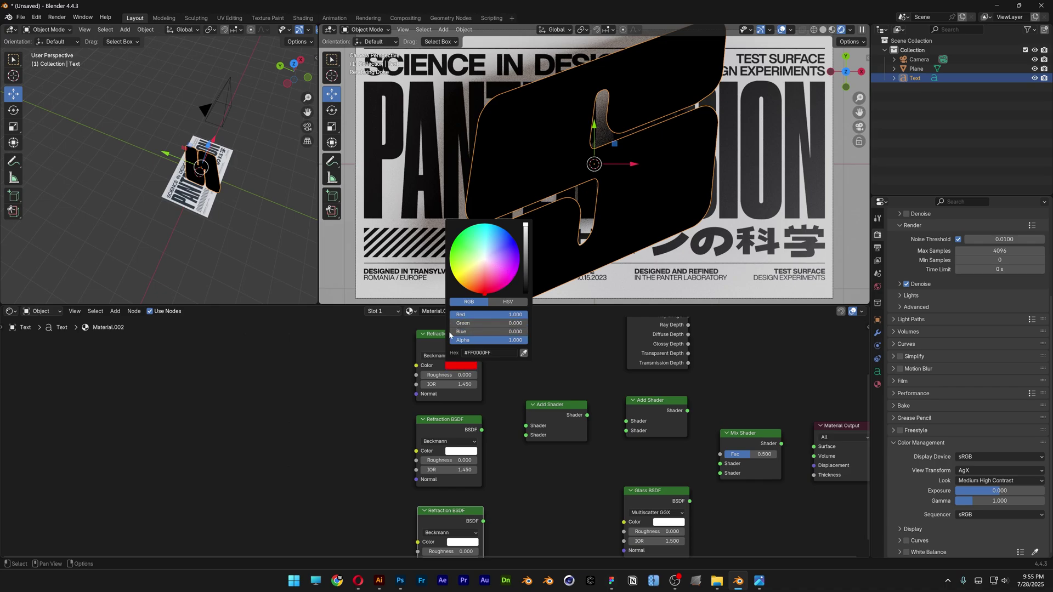
- Colour the second refraction node pure green and the third pure blue
click(460, 451)
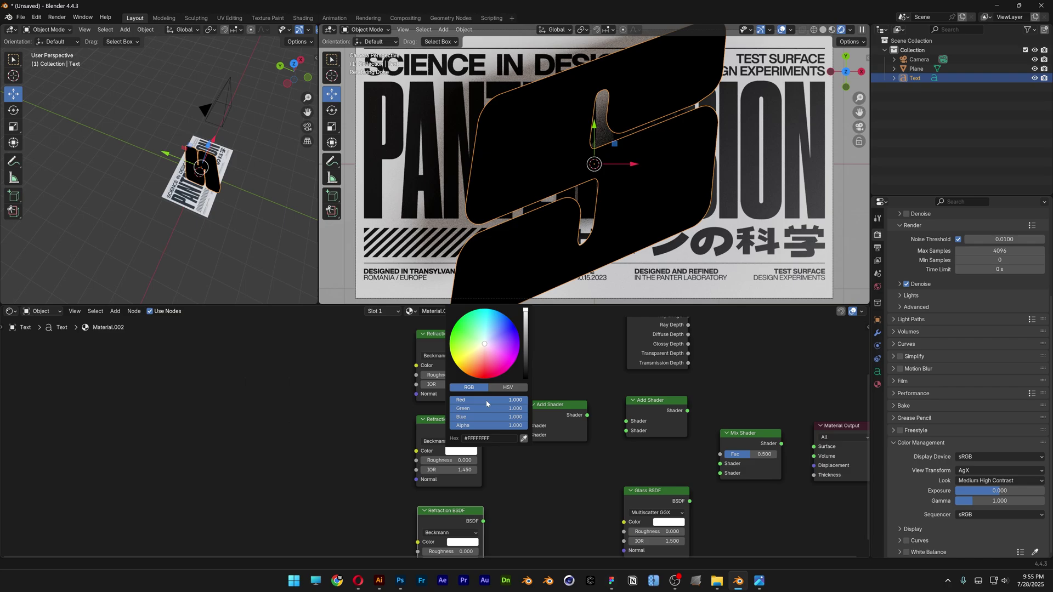
drag(486, 404, 409, 406)
drag(485, 416, 450, 420)
middle_drag(512, 454, 498, 388)
click(454, 479)
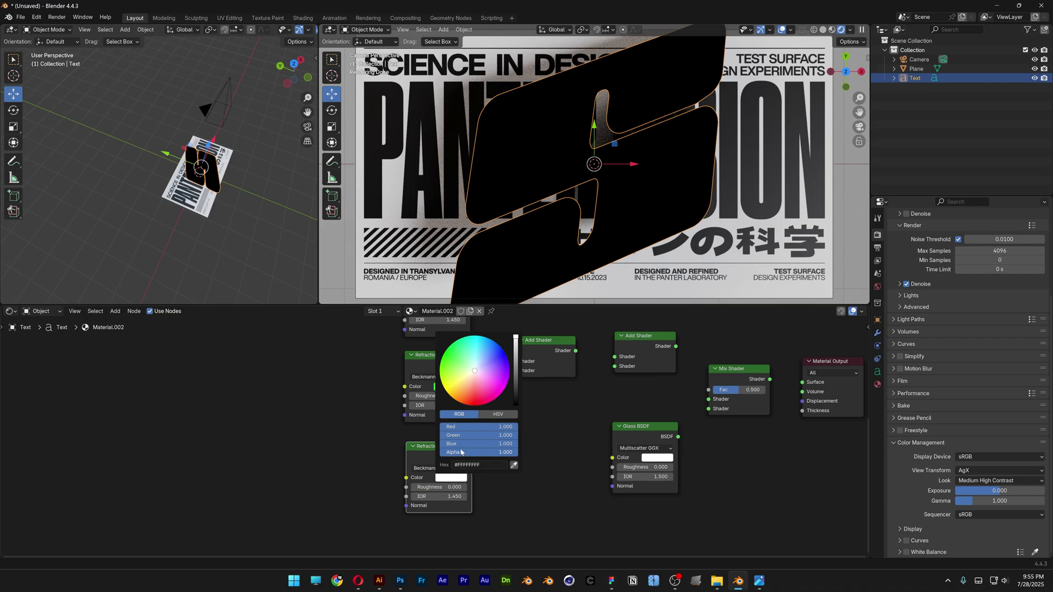
drag(468, 435, 441, 427)
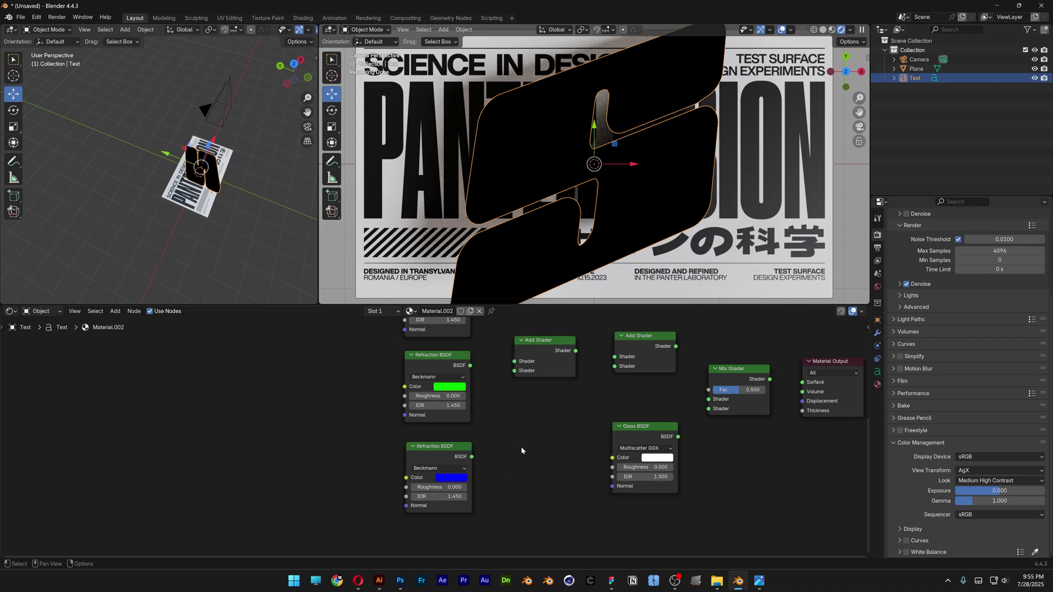
middle_drag(514, 413, 523, 464)
scroll(472, 463, down, 1)
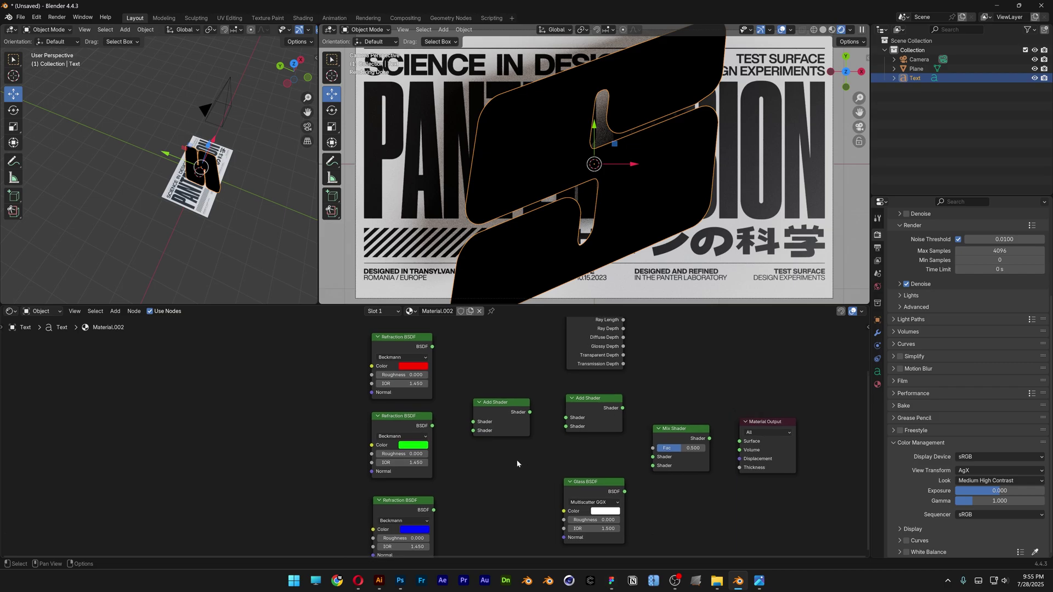
- Set the red and blue Refraction IORs to 1.4 and 1.5, then link red to an Add Shader
click(411, 385)
click(411, 385)
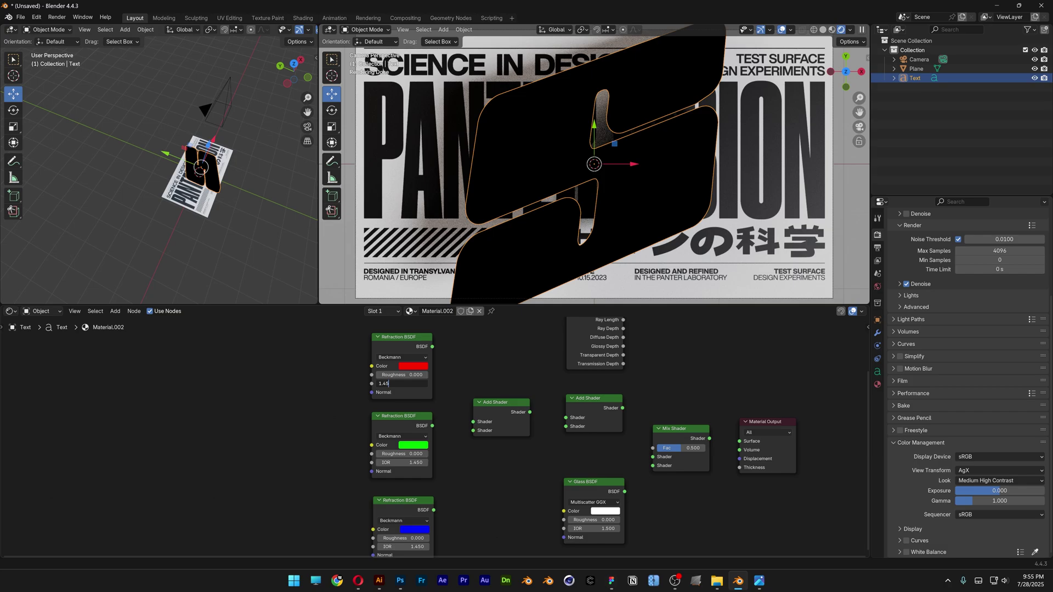
key(Return)
middle_drag(426, 479, 438, 433)
click(416, 503)
text(1.45)
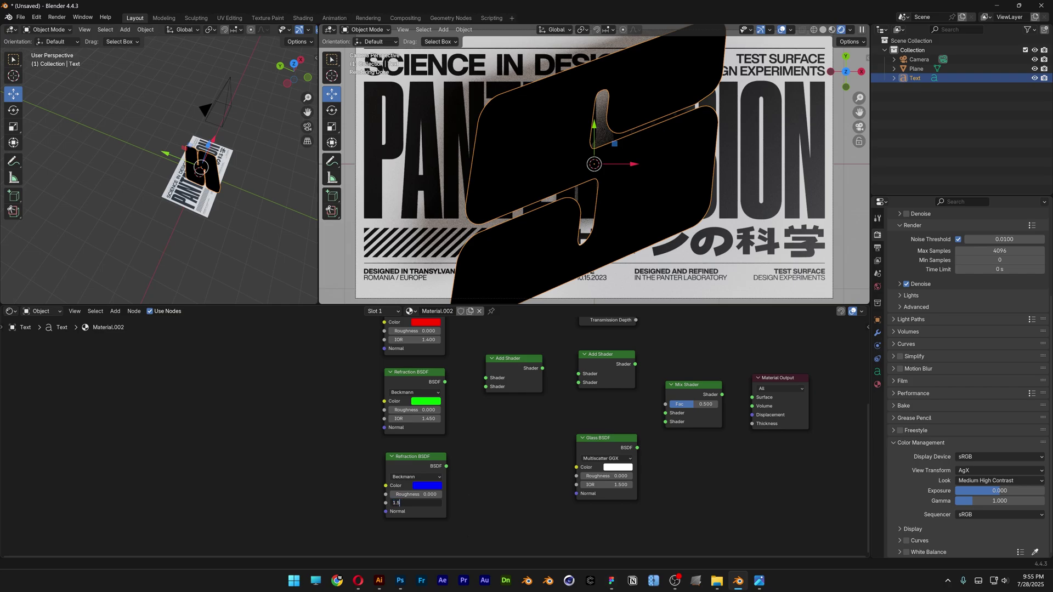
key(Return)
middle_drag(465, 426, 448, 436)
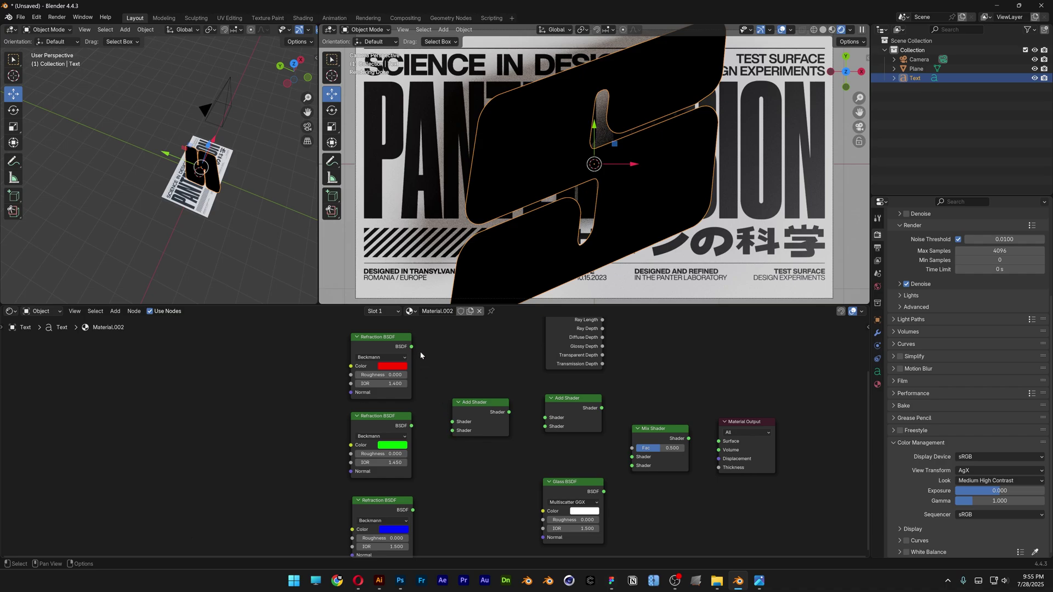
drag(411, 346, 453, 433)
- Sum red and green refractions in one Add Shader, then add blue in the second
click(417, 425)
drag(508, 412, 545, 418)
drag(413, 510, 545, 431)
- Feed Glass BSDF and the summed refractions into Mix Shader, with Transmission Depth driving Fac
drag(604, 492, 629, 471)
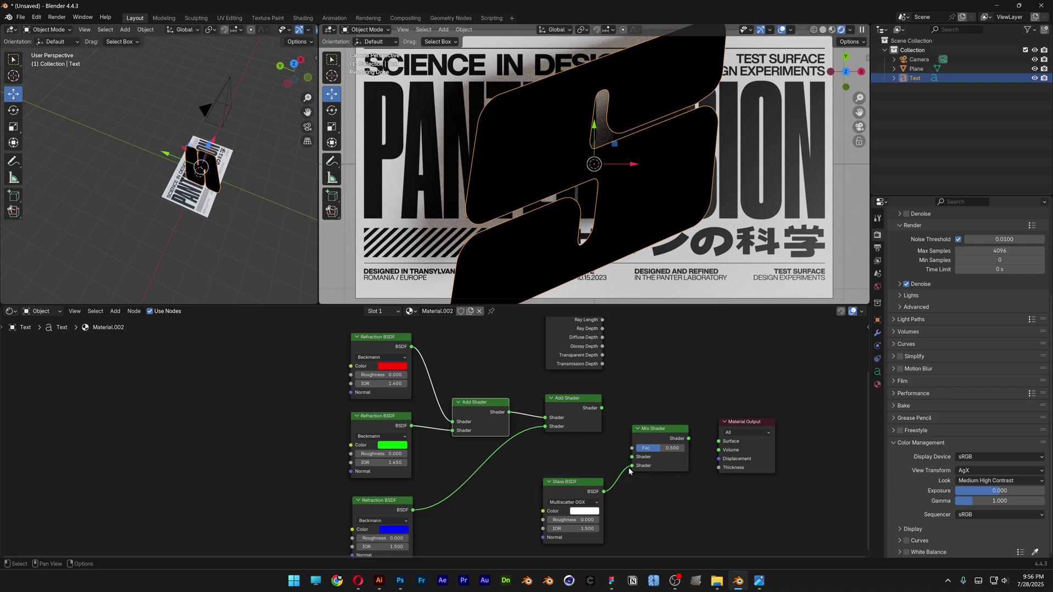
drag(602, 408, 627, 458)
drag(602, 364, 718, 442)
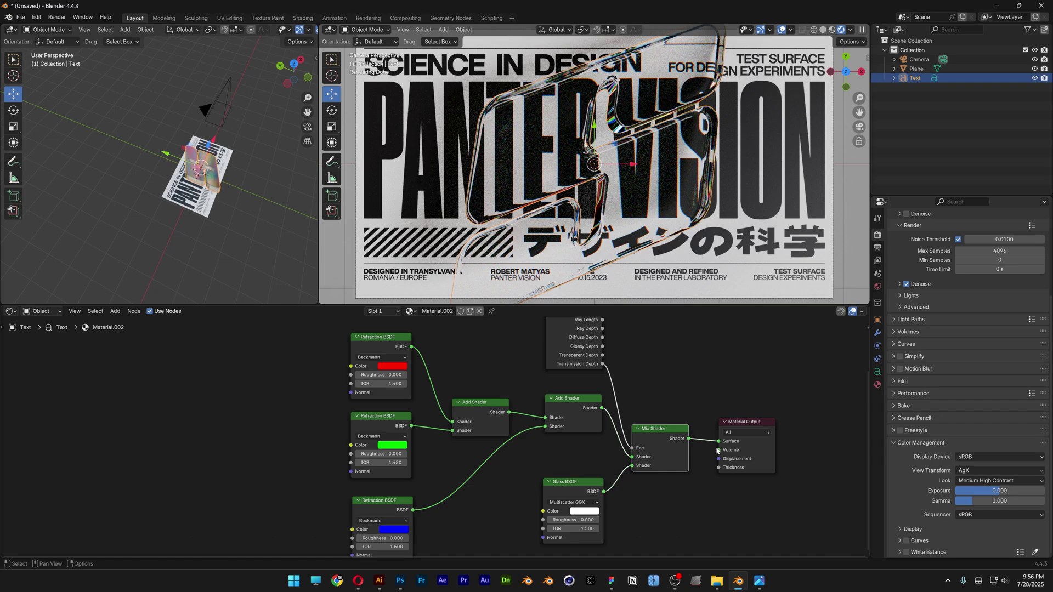
- Set the Glass BSDF IOR to 1.7 and roughness to 0.08
click(597, 529)
click(598, 529)
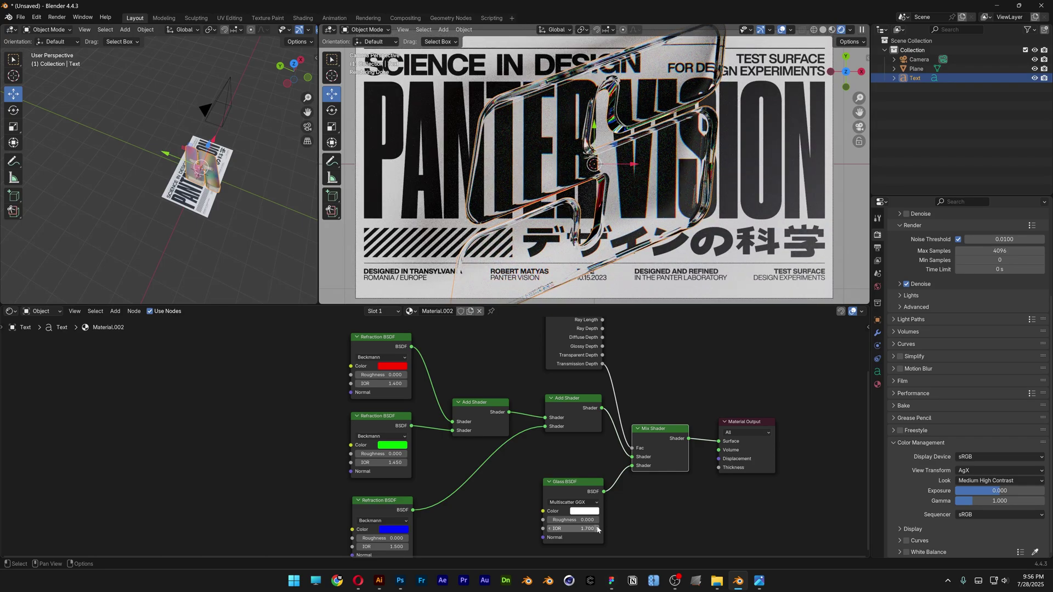
click(587, 521)
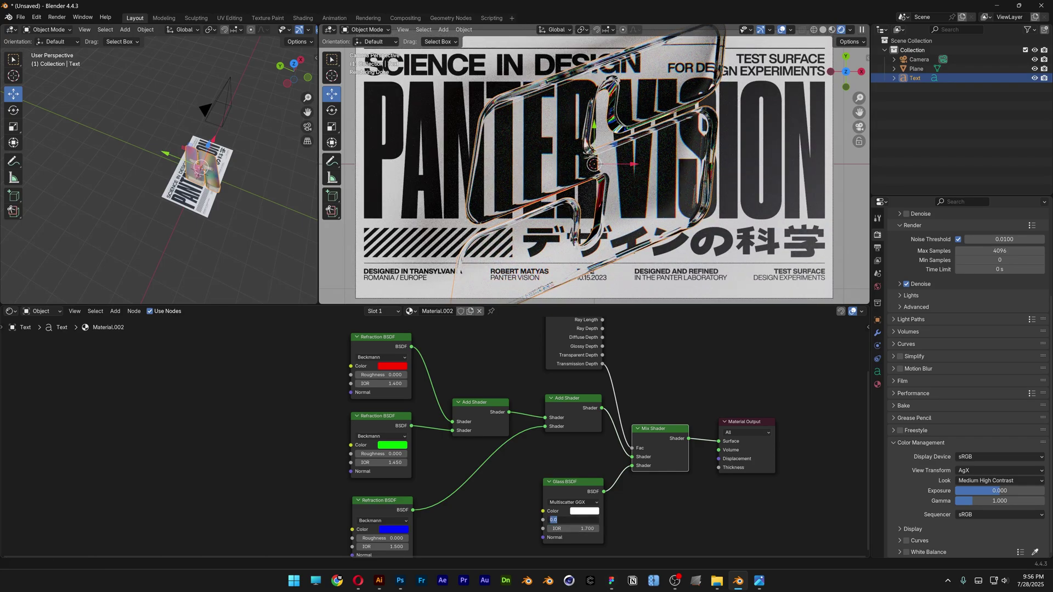
text(0.0)
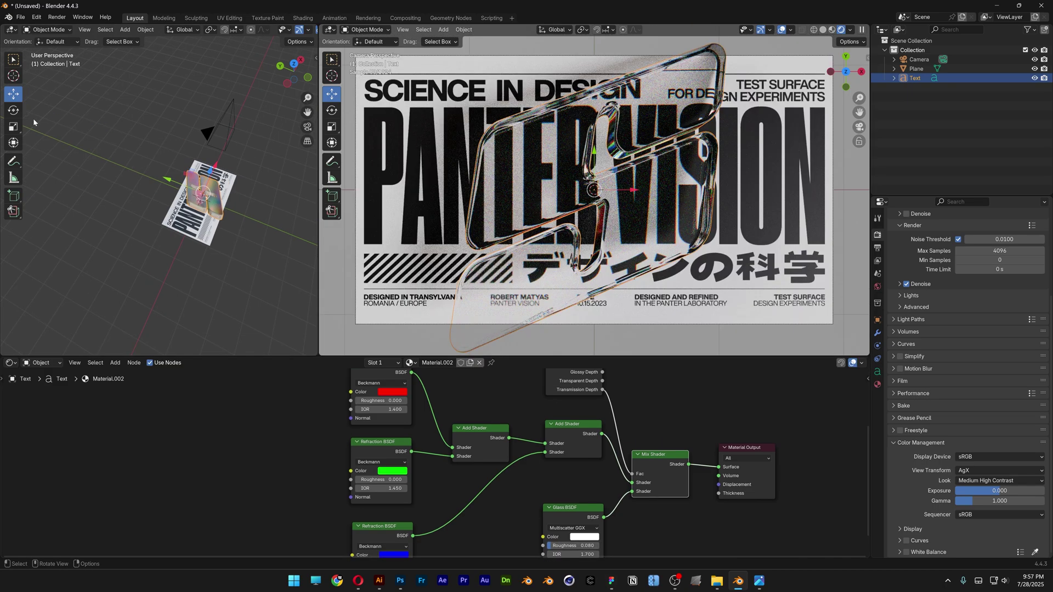
click(13, 110)
- Rotate the S about its Y axis to angle it over the poster
scroll(301, 186, up, 4)
middle_drag(274, 199, 263, 196)
drag(229, 215, 238, 219)
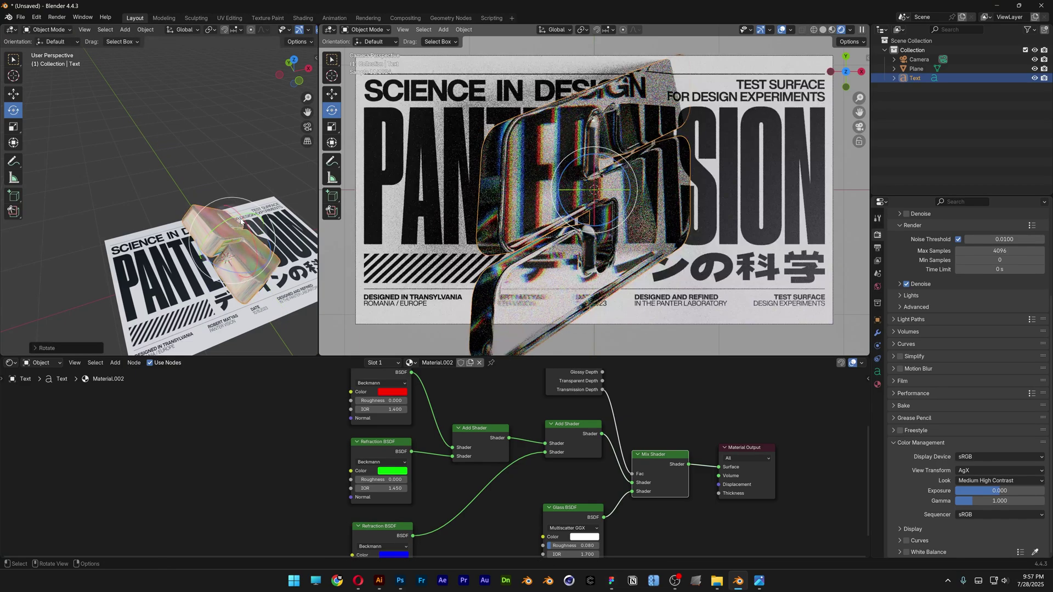
- Change the text object's Extrude depth to 0.05 m in Object Data properties
click(877, 372)
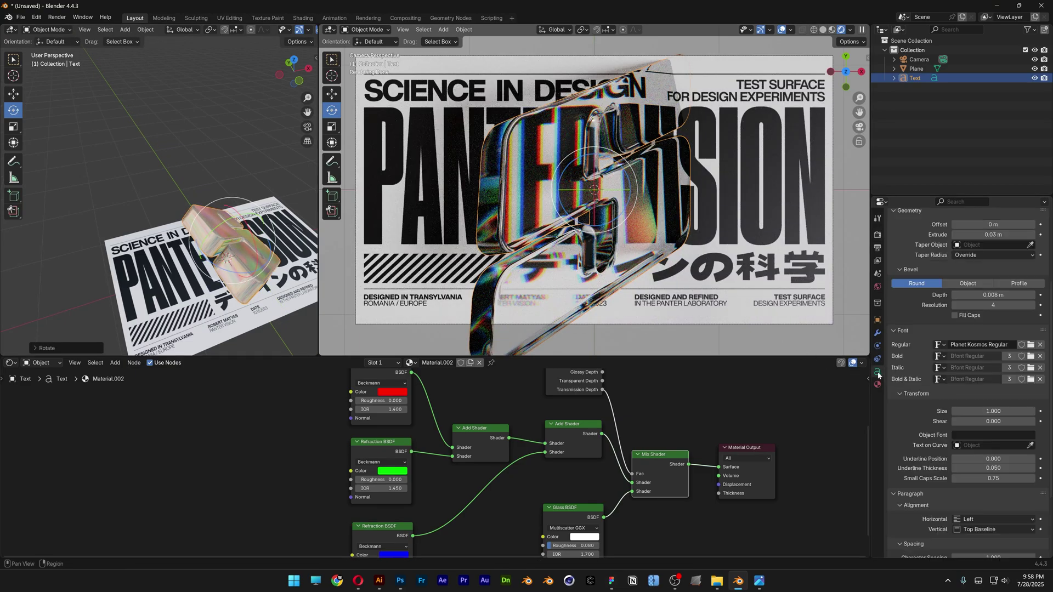
click(976, 234)
drag(974, 235, 962, 234)
text(4)
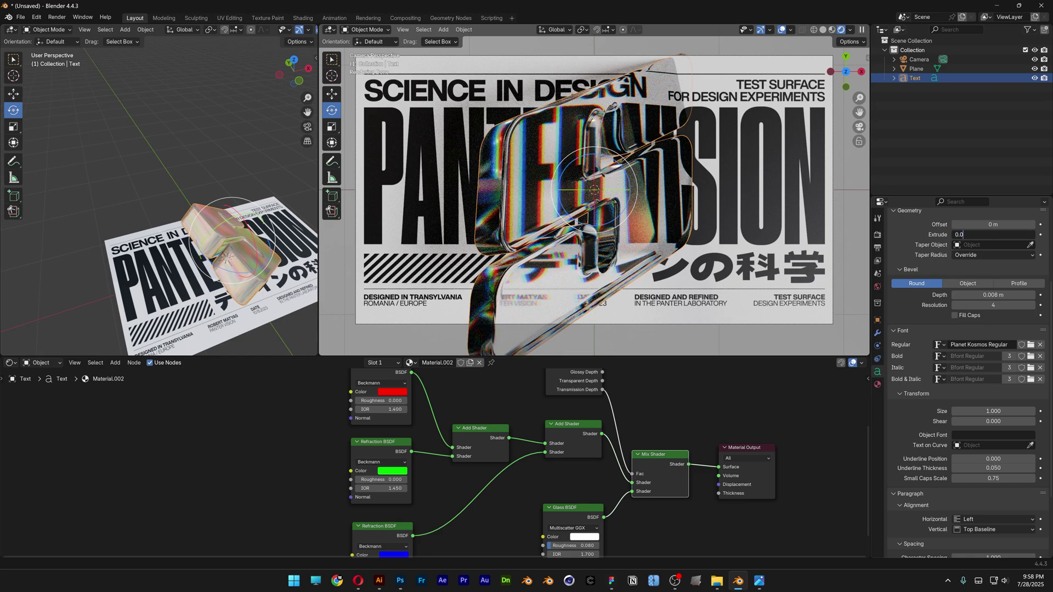
key(Return)
- Lift the S along Z above the poster plane
key(g)
drag(241, 216, 246, 191)
middle_drag(245, 211, 181, 181)
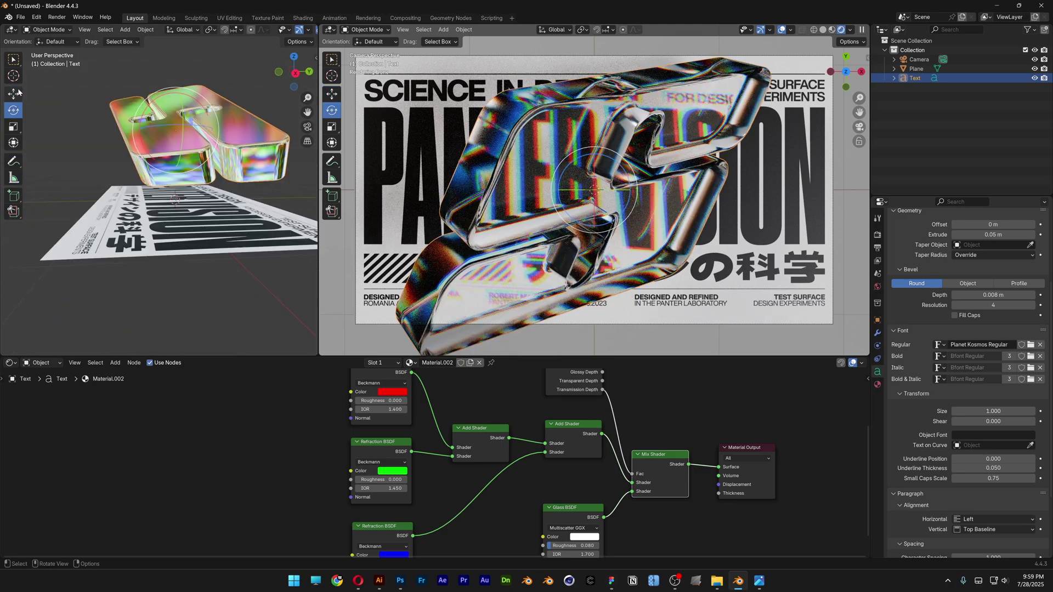
click(14, 94)
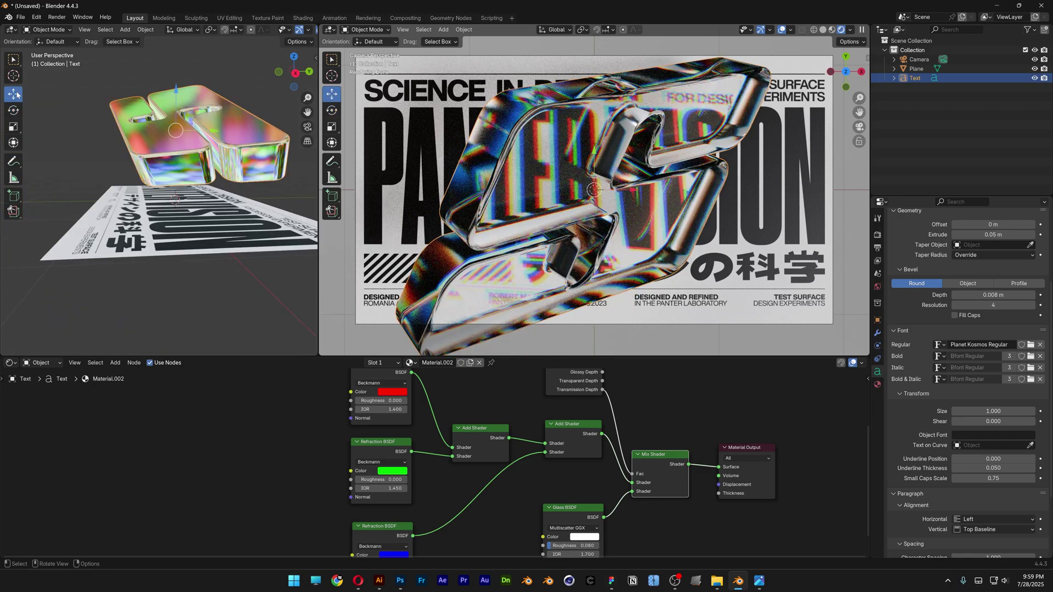